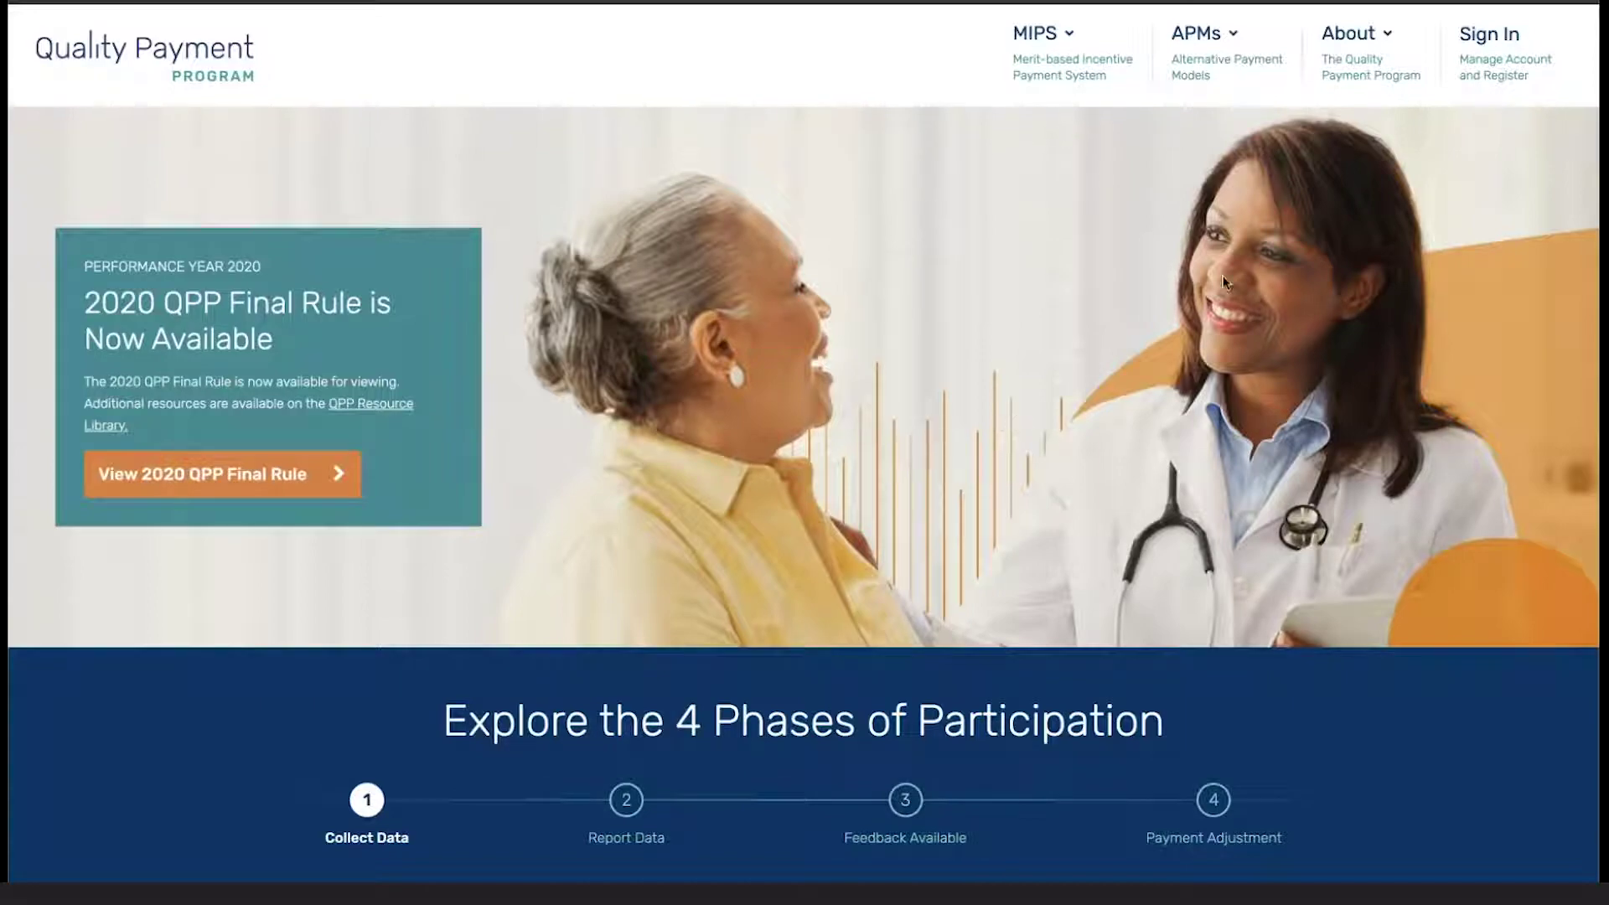
Step: Go to the QPP Account sign-in page from the home page's Sign In link
left_click(1469, 81)
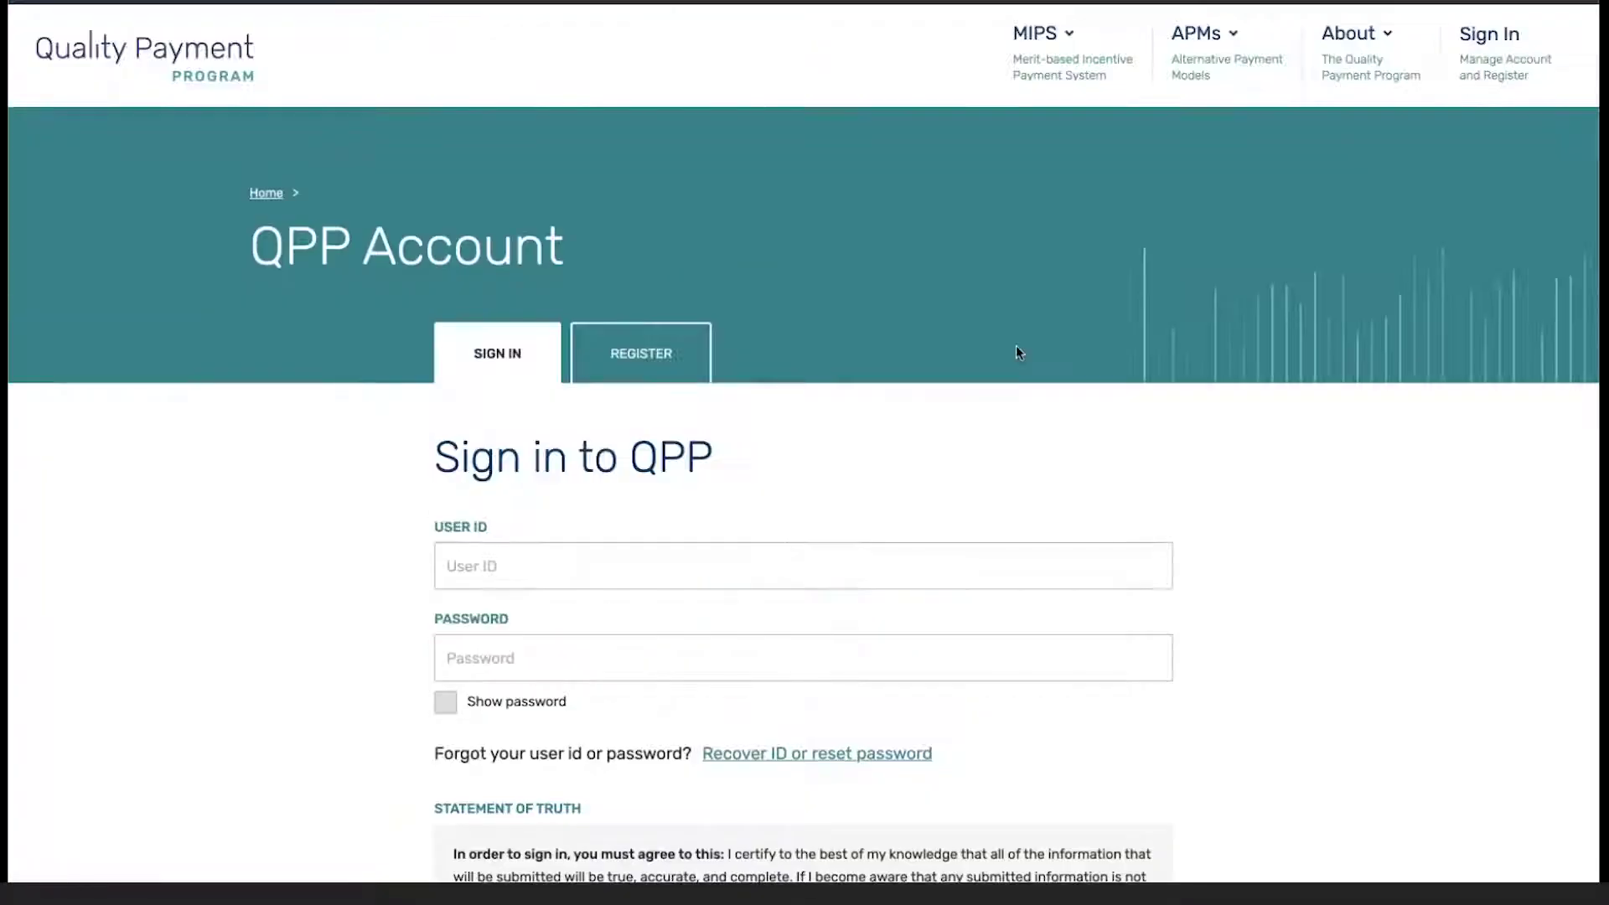
Step: Sign in with the saved test login after agreeing to the statement of truth
scroll(604, 582, "down", 3)
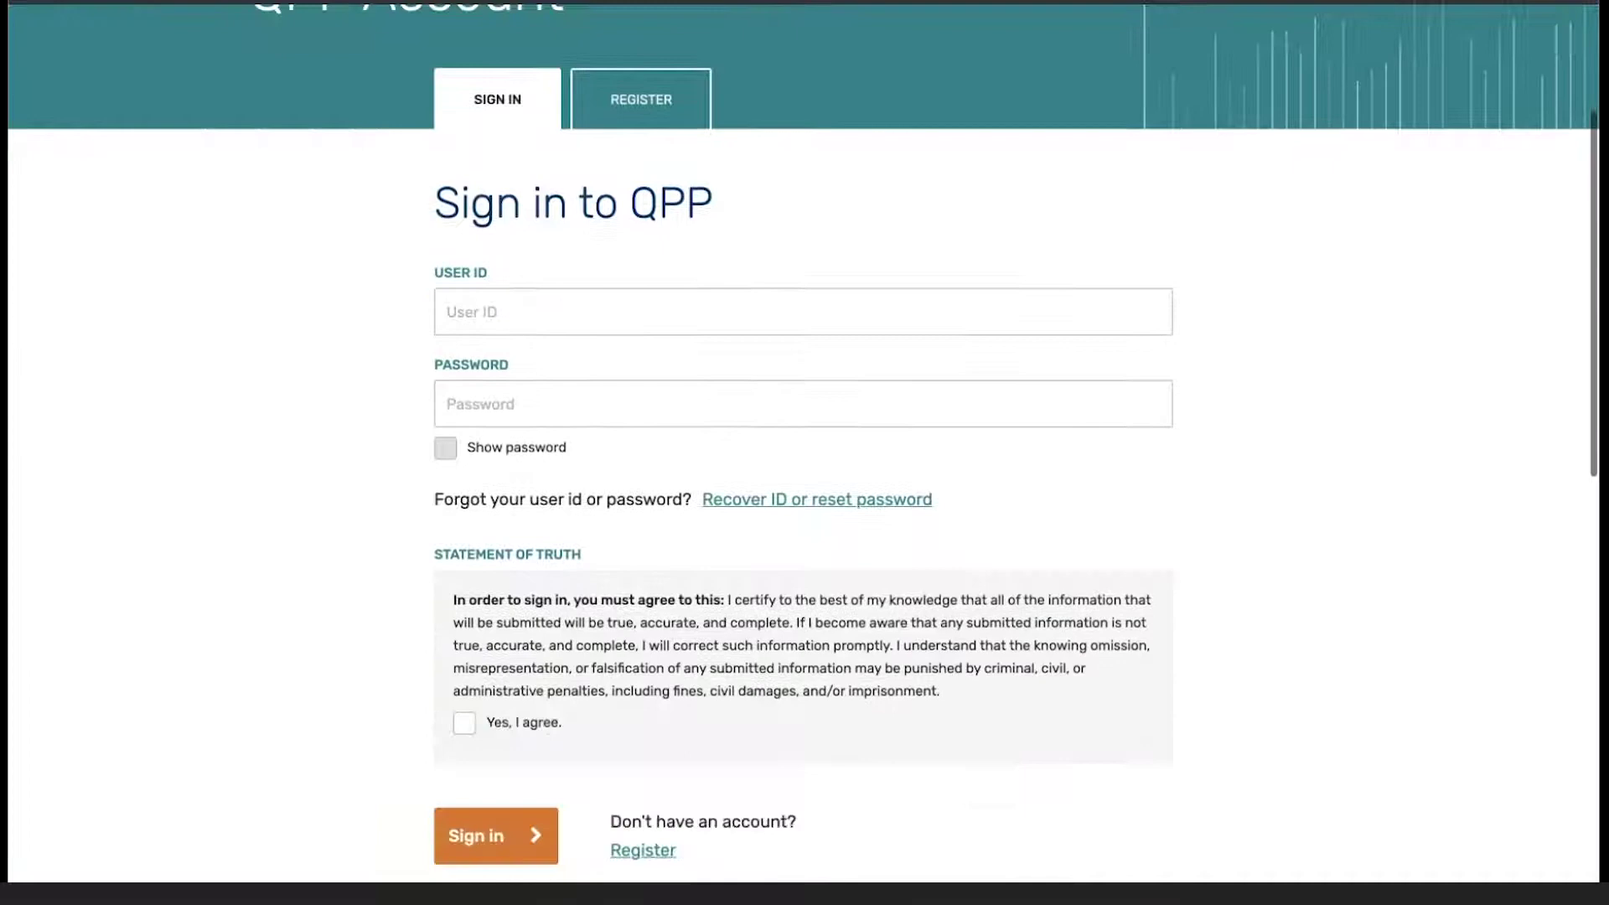
left_click(483, 281)
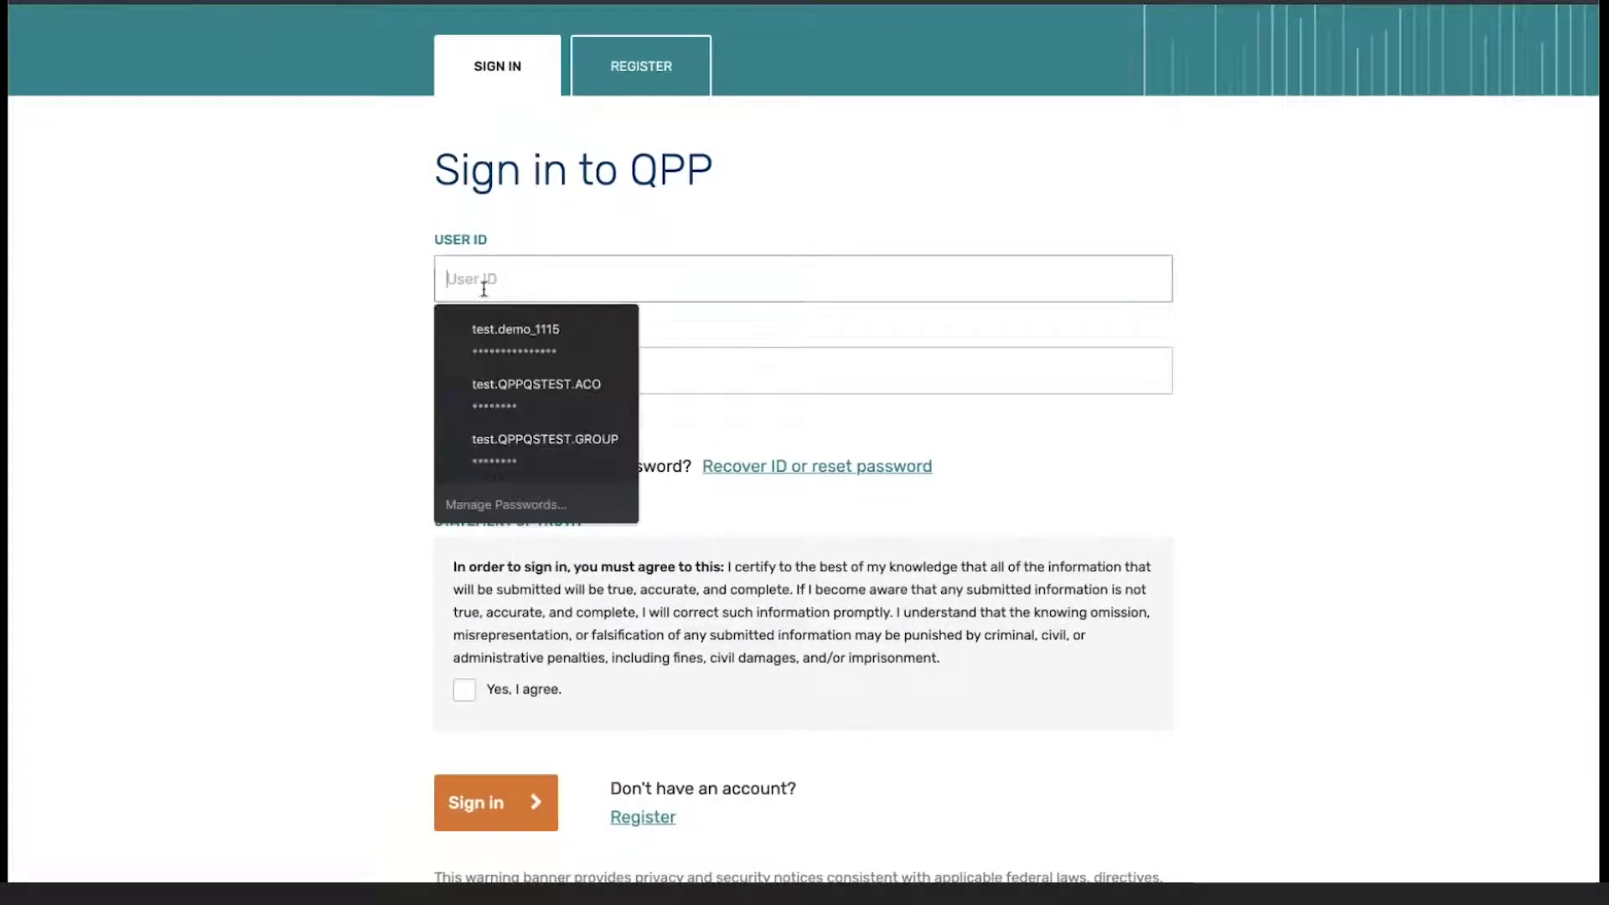
left_click(506, 361)
scroll(506, 360, "down", 2)
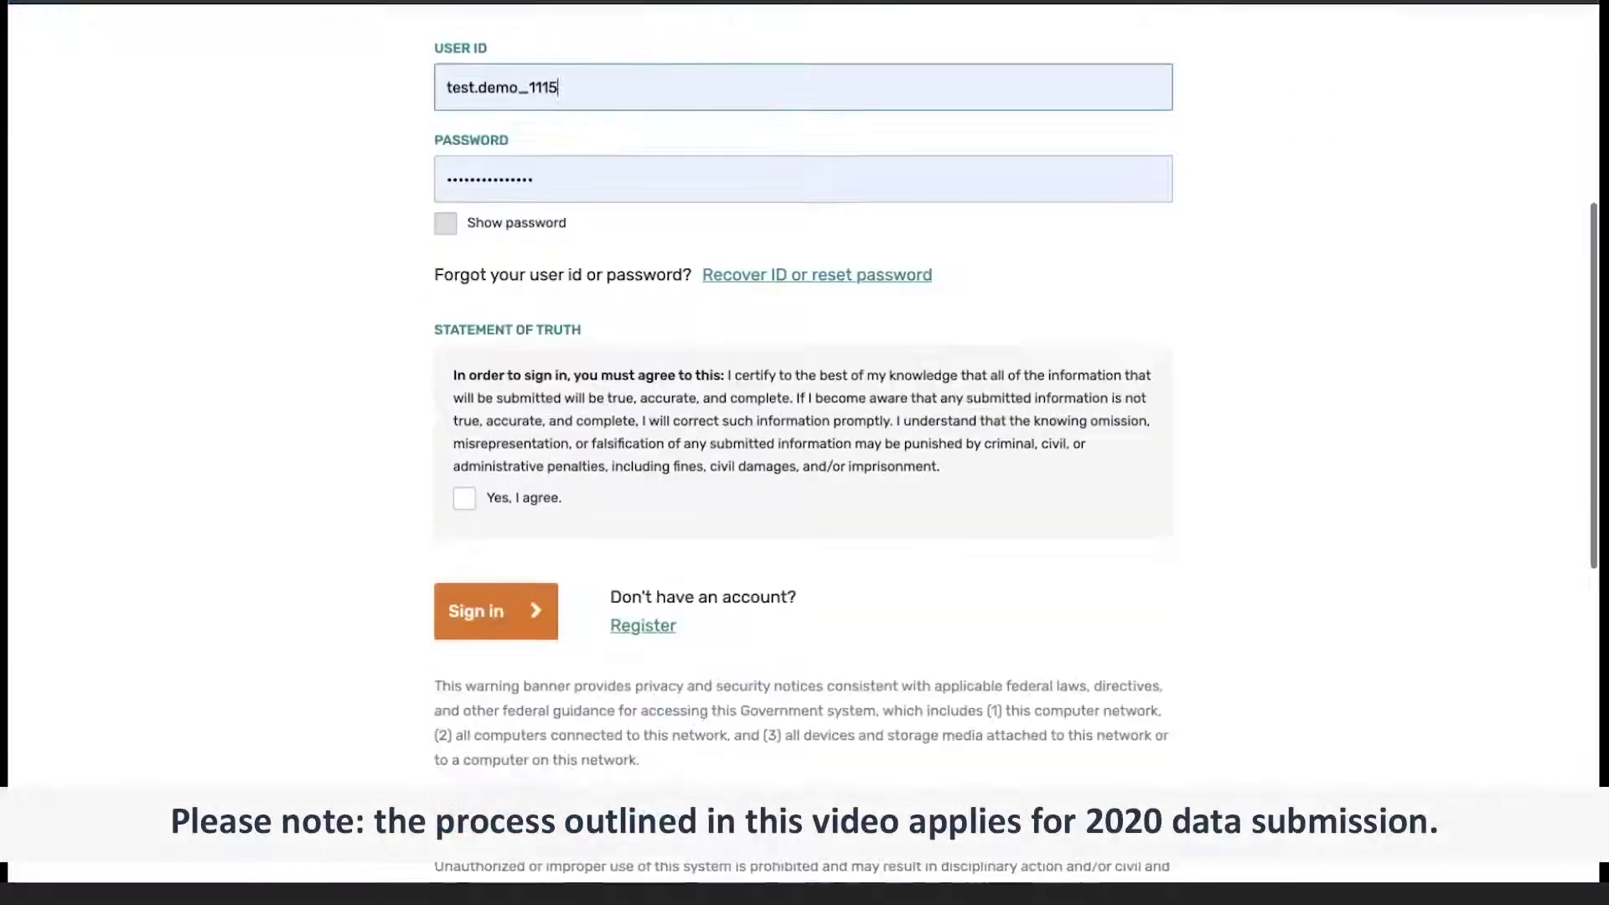
left_click(464, 450)
scroll(307, 489, "down", 2)
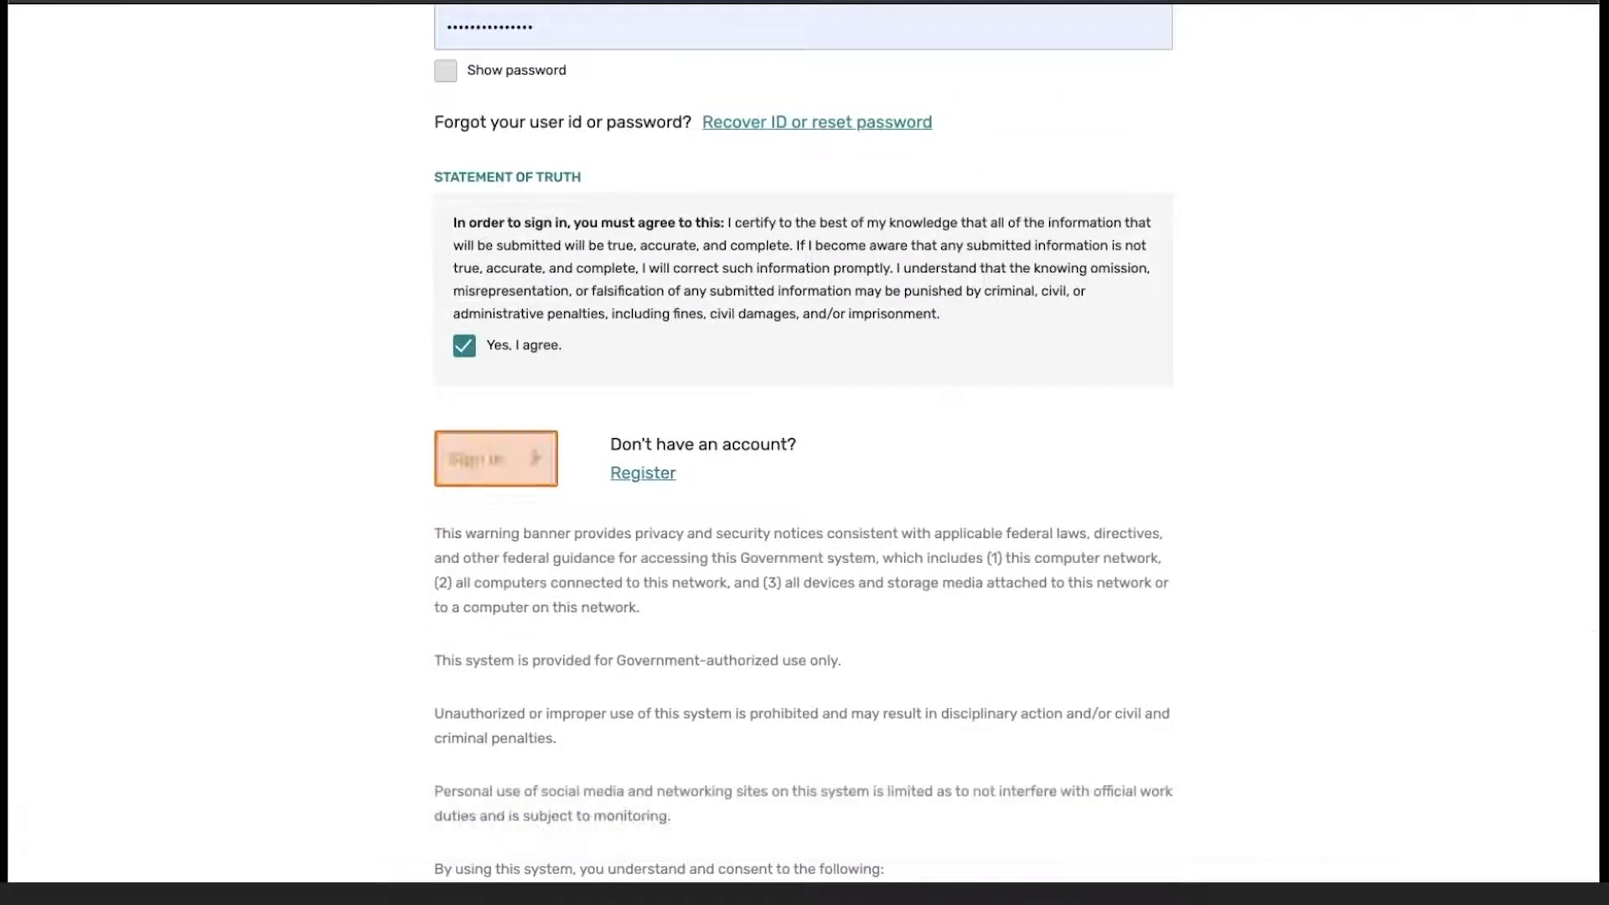
left_click(503, 465)
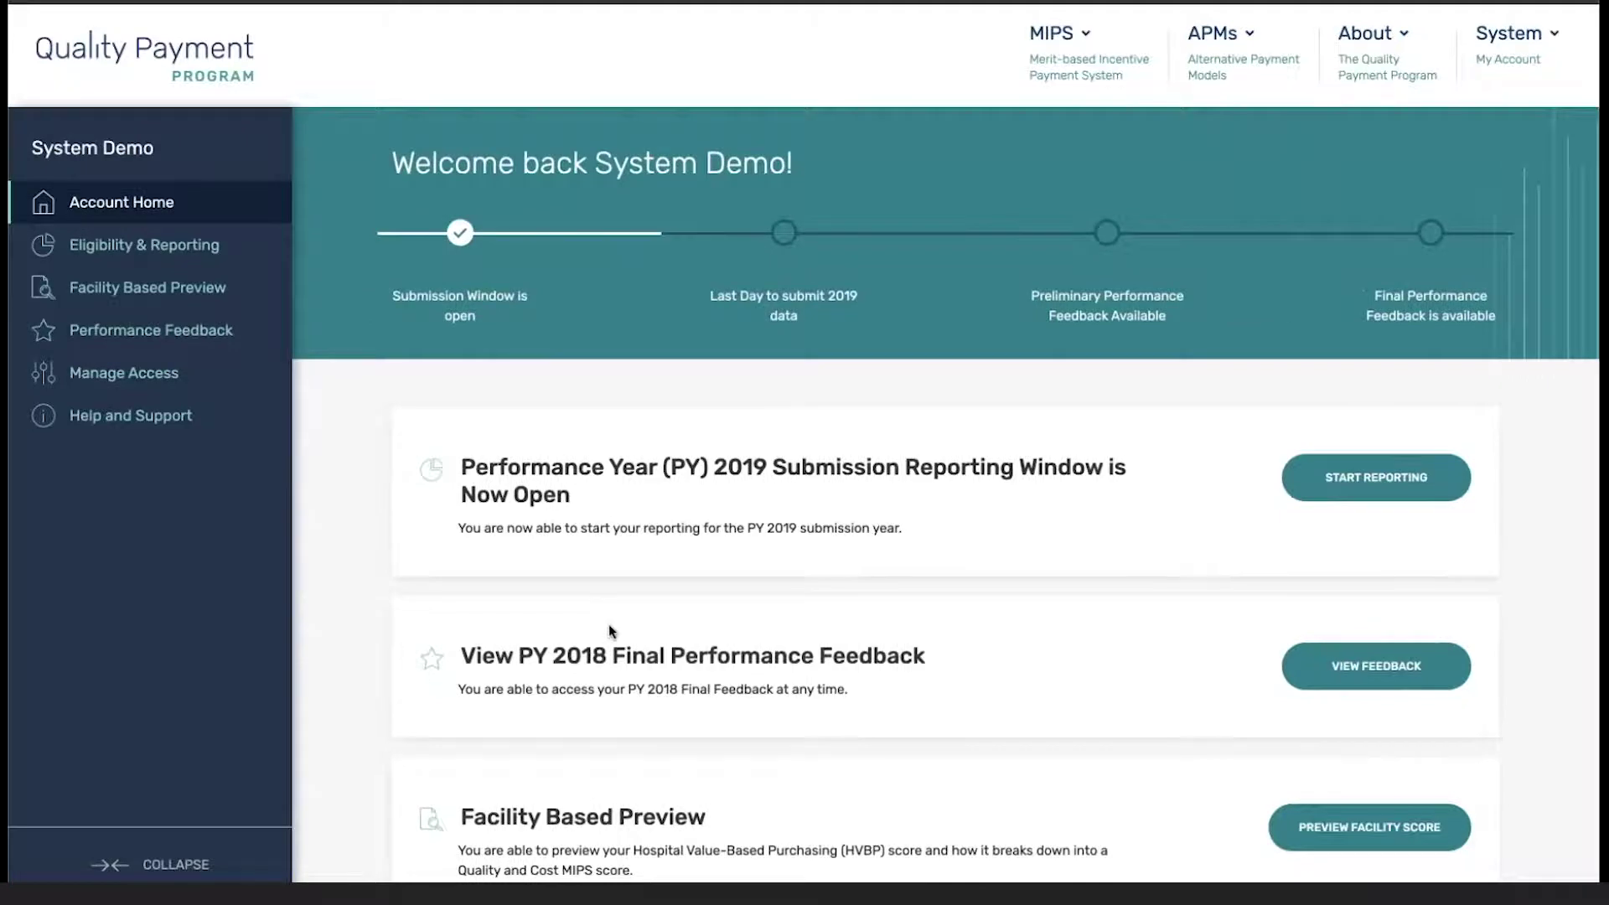
Step: Start PY 2019 reporting and report as a group for the last MIPS-eligible practice
scroll(611, 631, "down", 1)
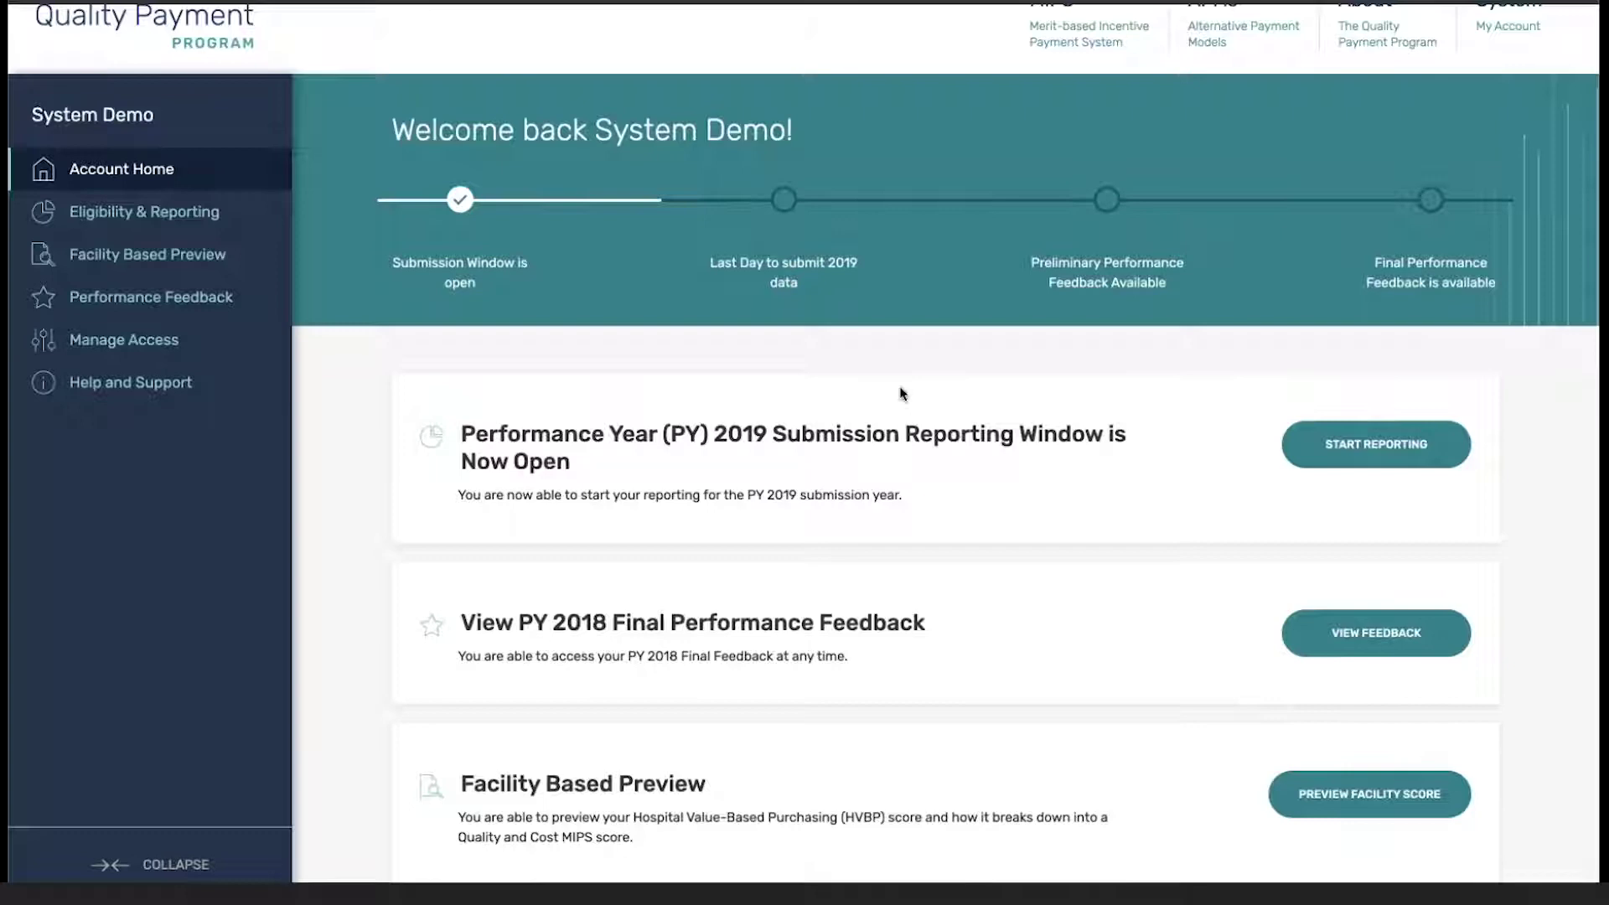
left_click(1351, 452)
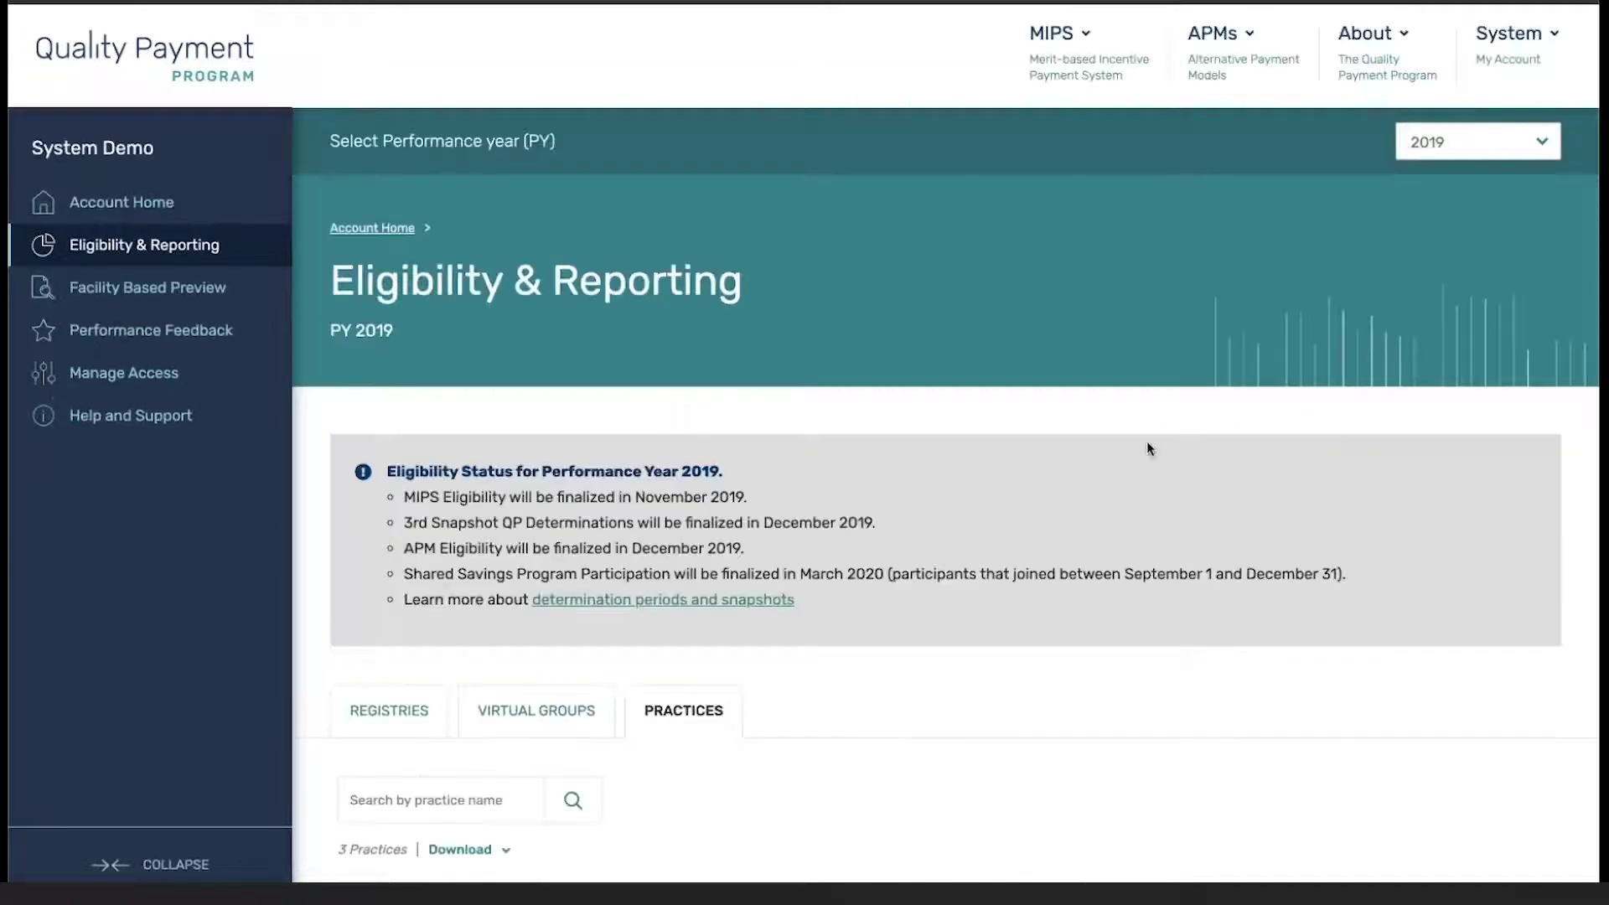
scroll(1147, 441, "down", 3)
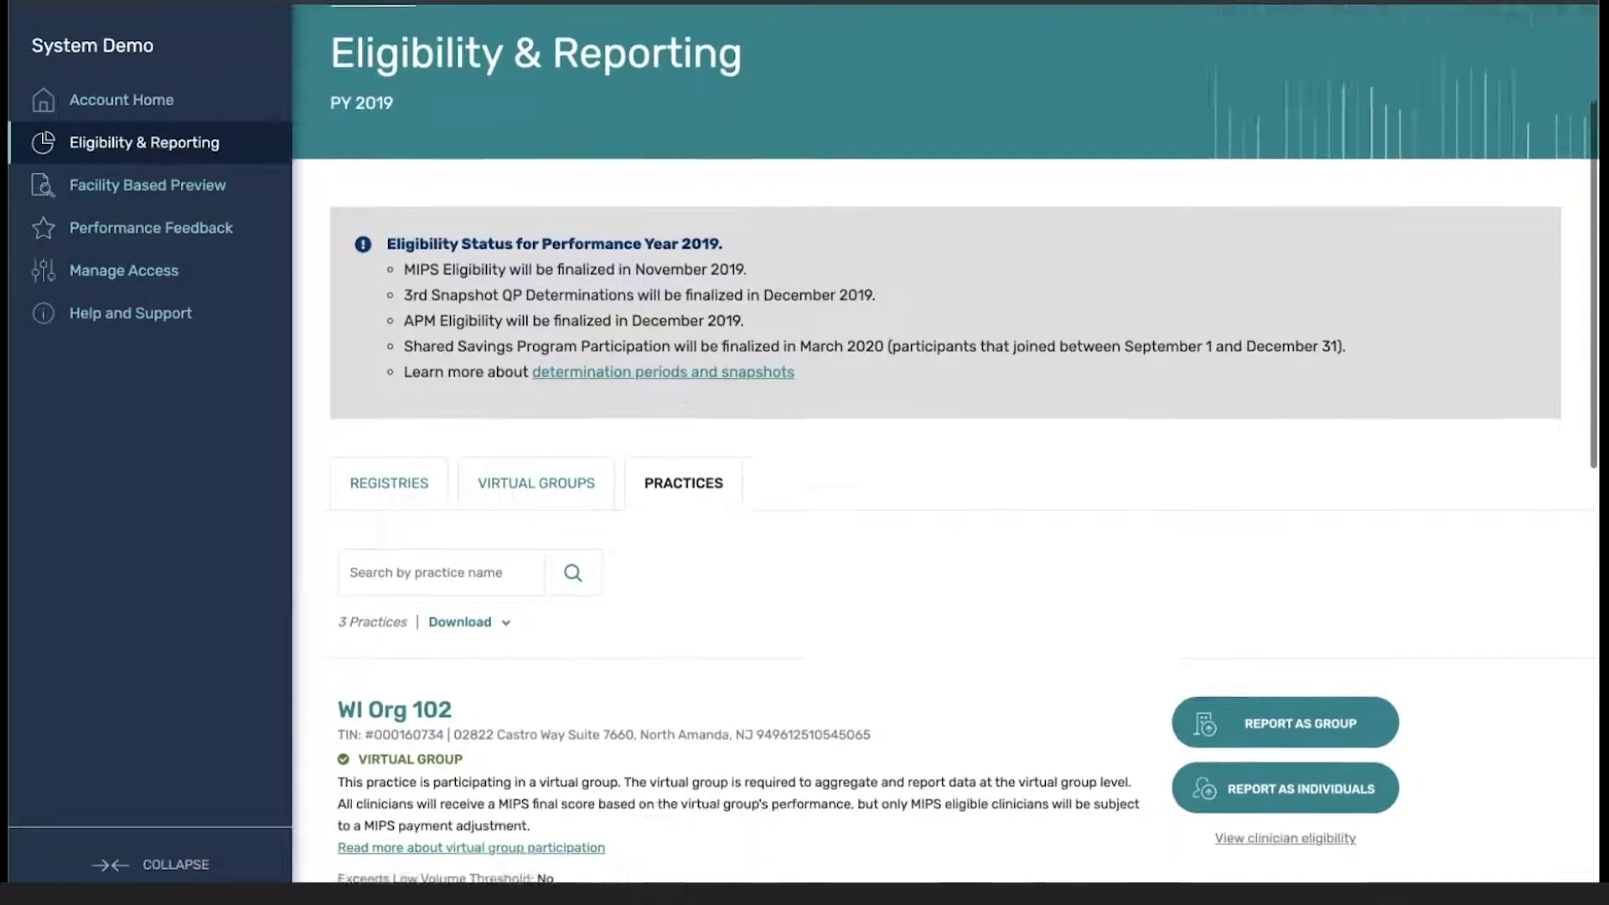
scroll(964, 451, "down", 9)
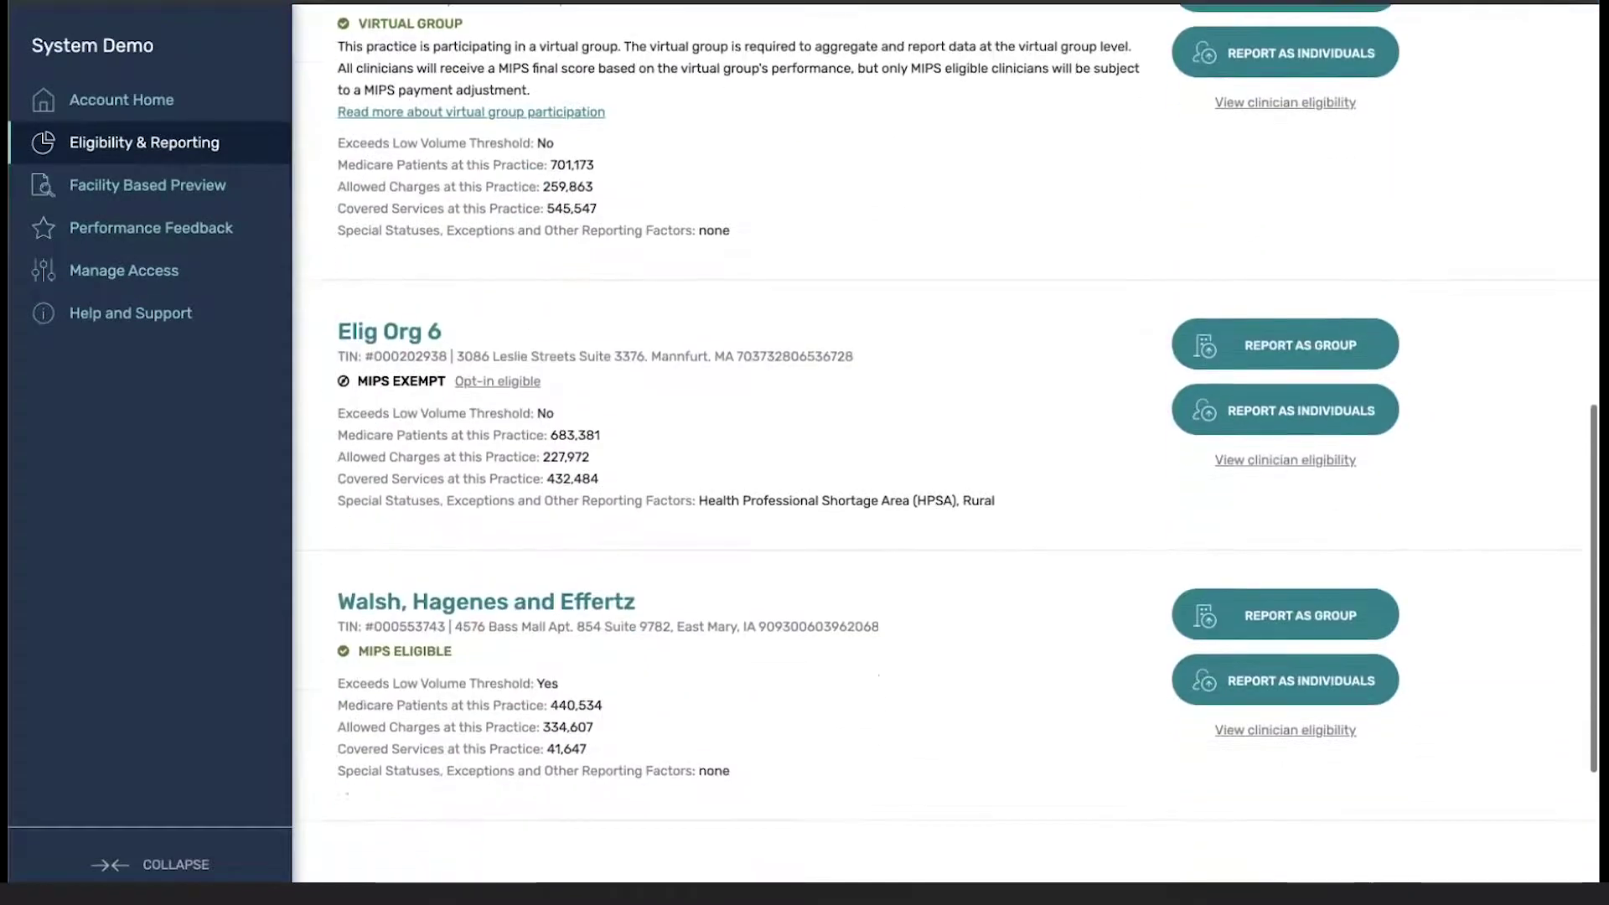
left_click(1245, 617)
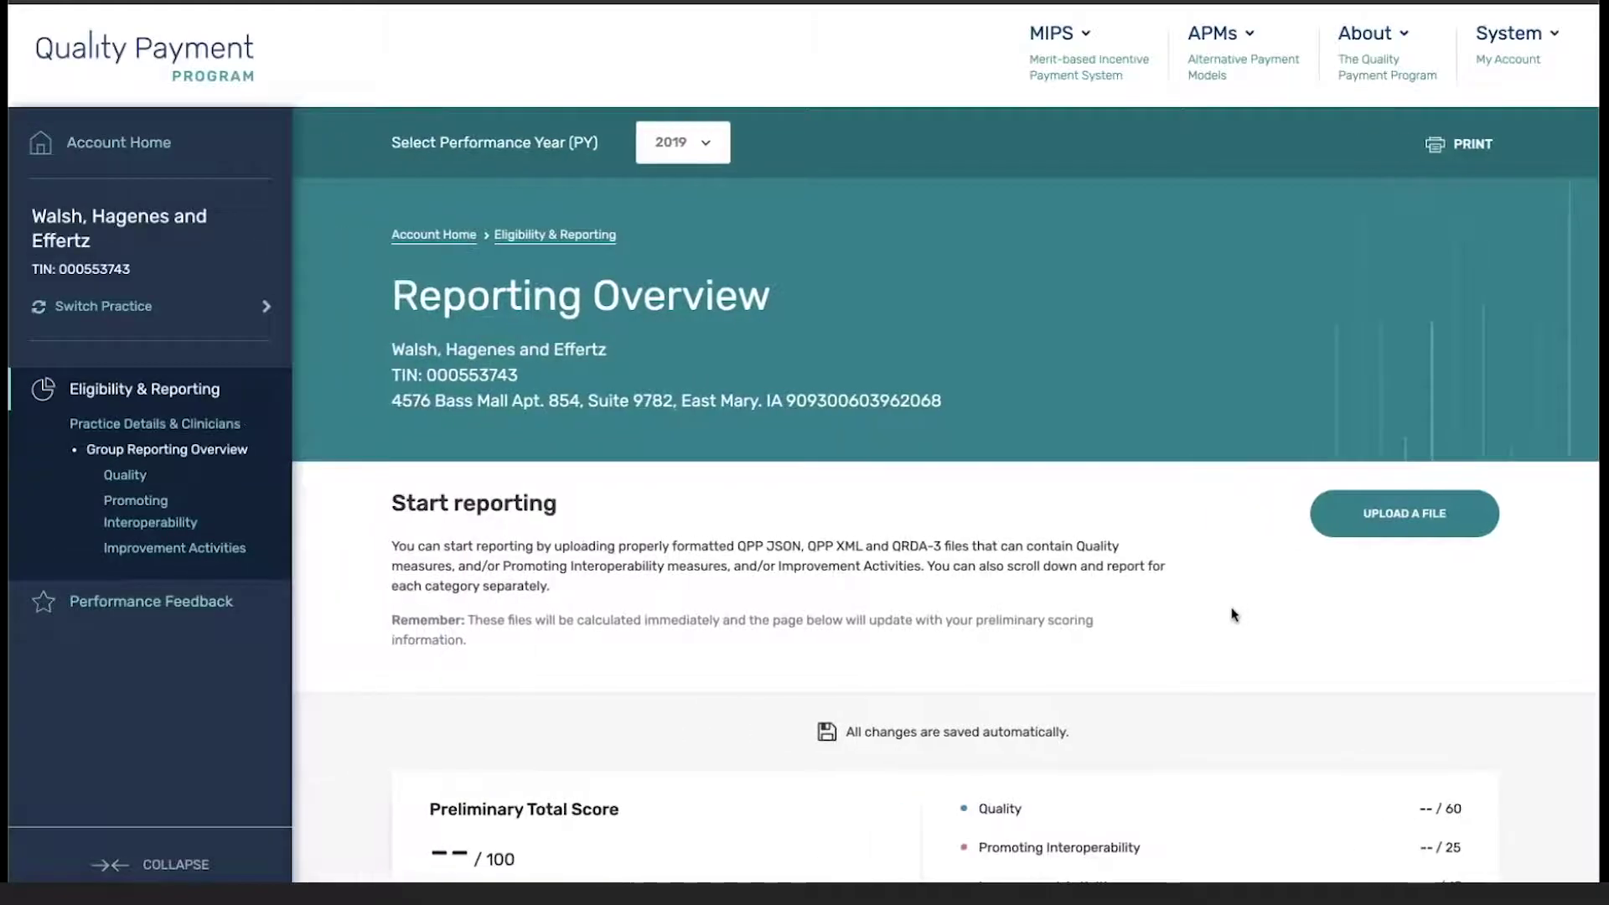
Step: Review the group Reporting Overview's unreported category scores, then bring up the Upload Data dialog
scroll(1203, 626, "down", 2)
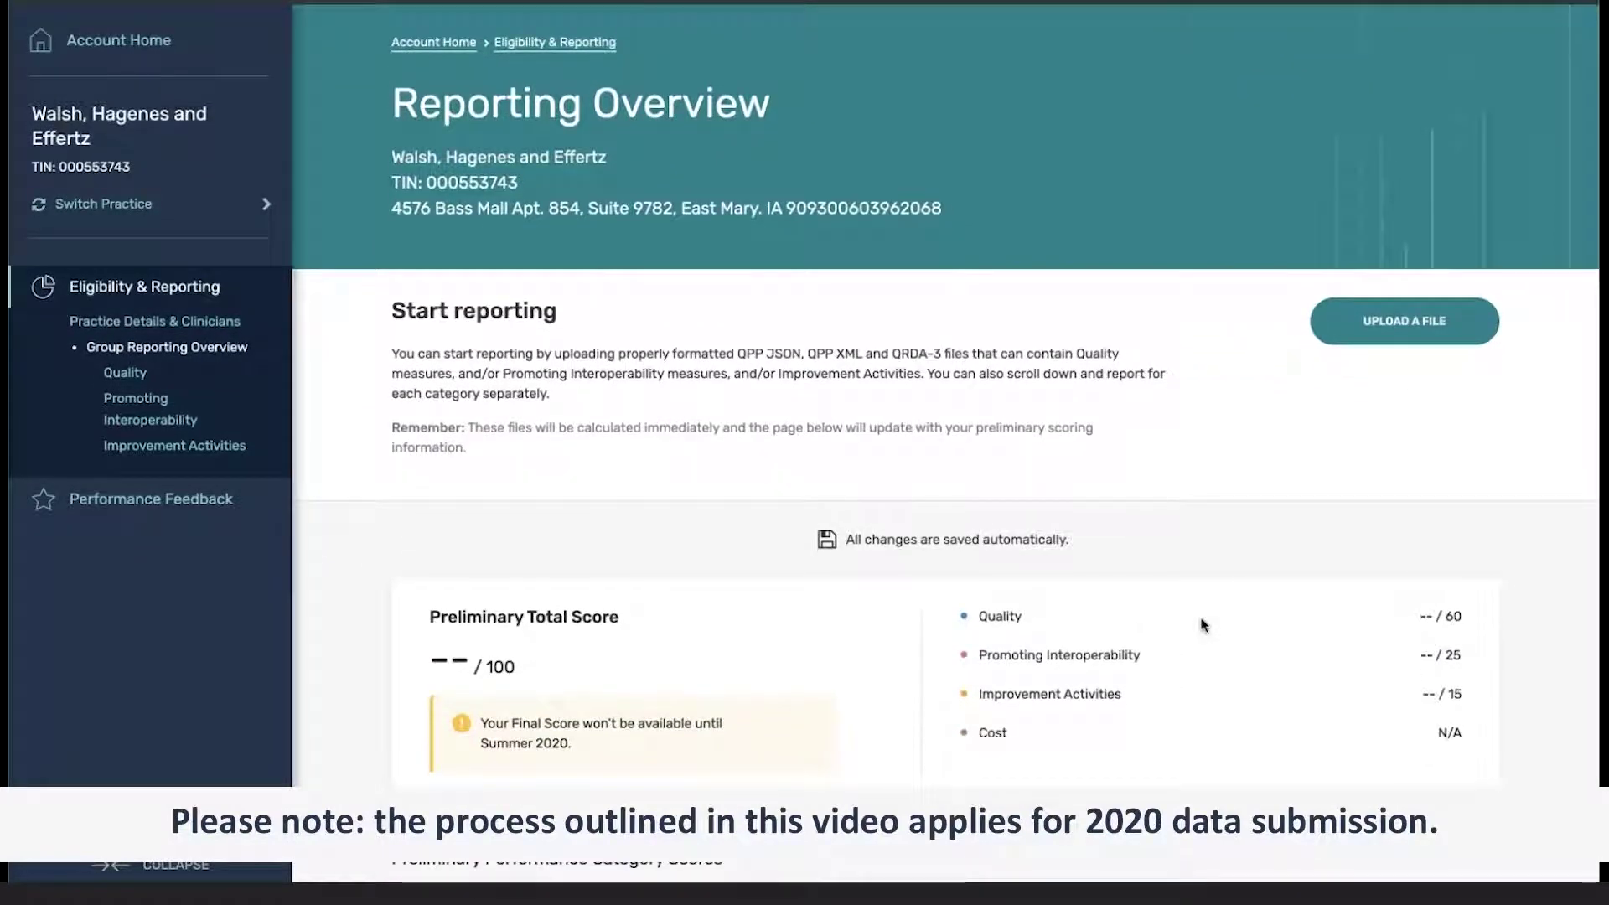
scroll(1203, 625, "down", 3)
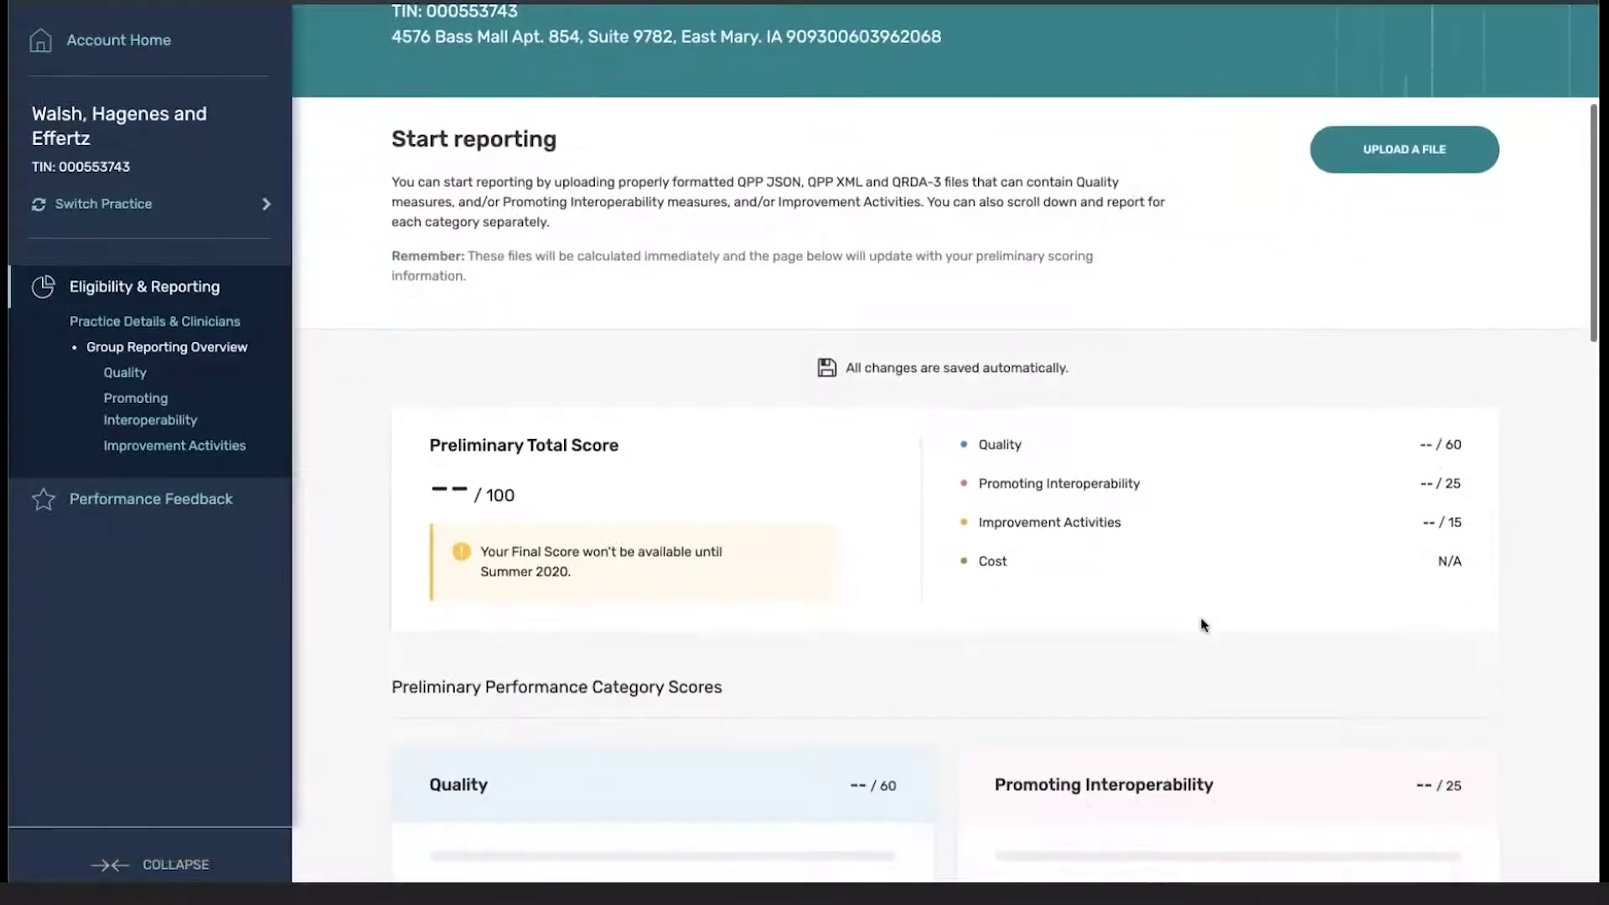
scroll(1203, 626, "down", 5)
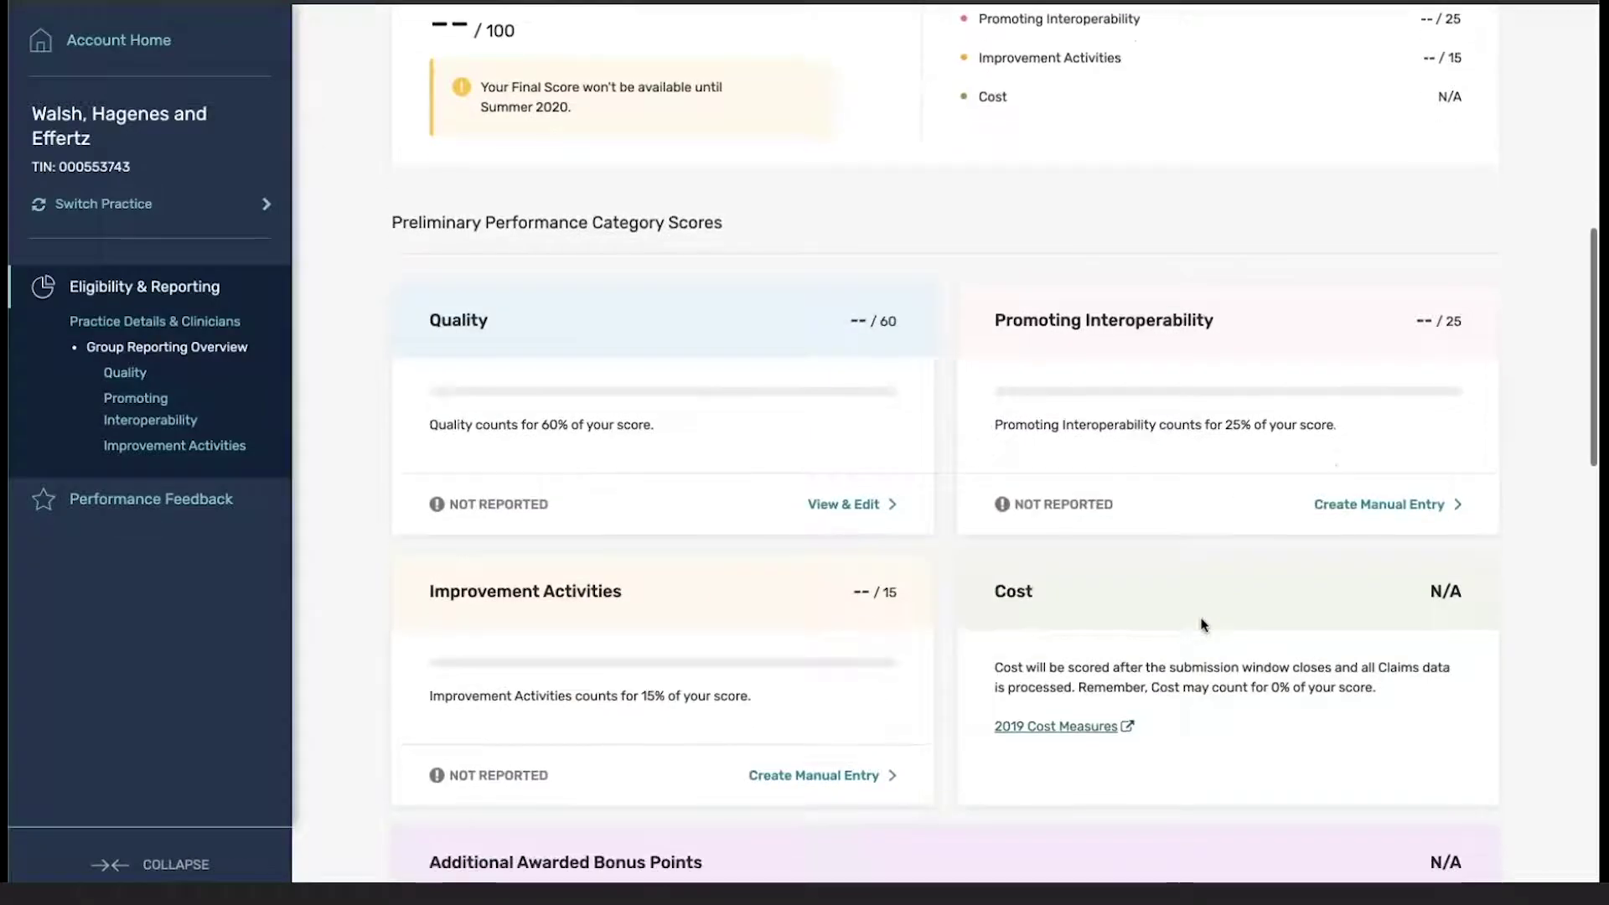
scroll(1203, 625, "down", 2)
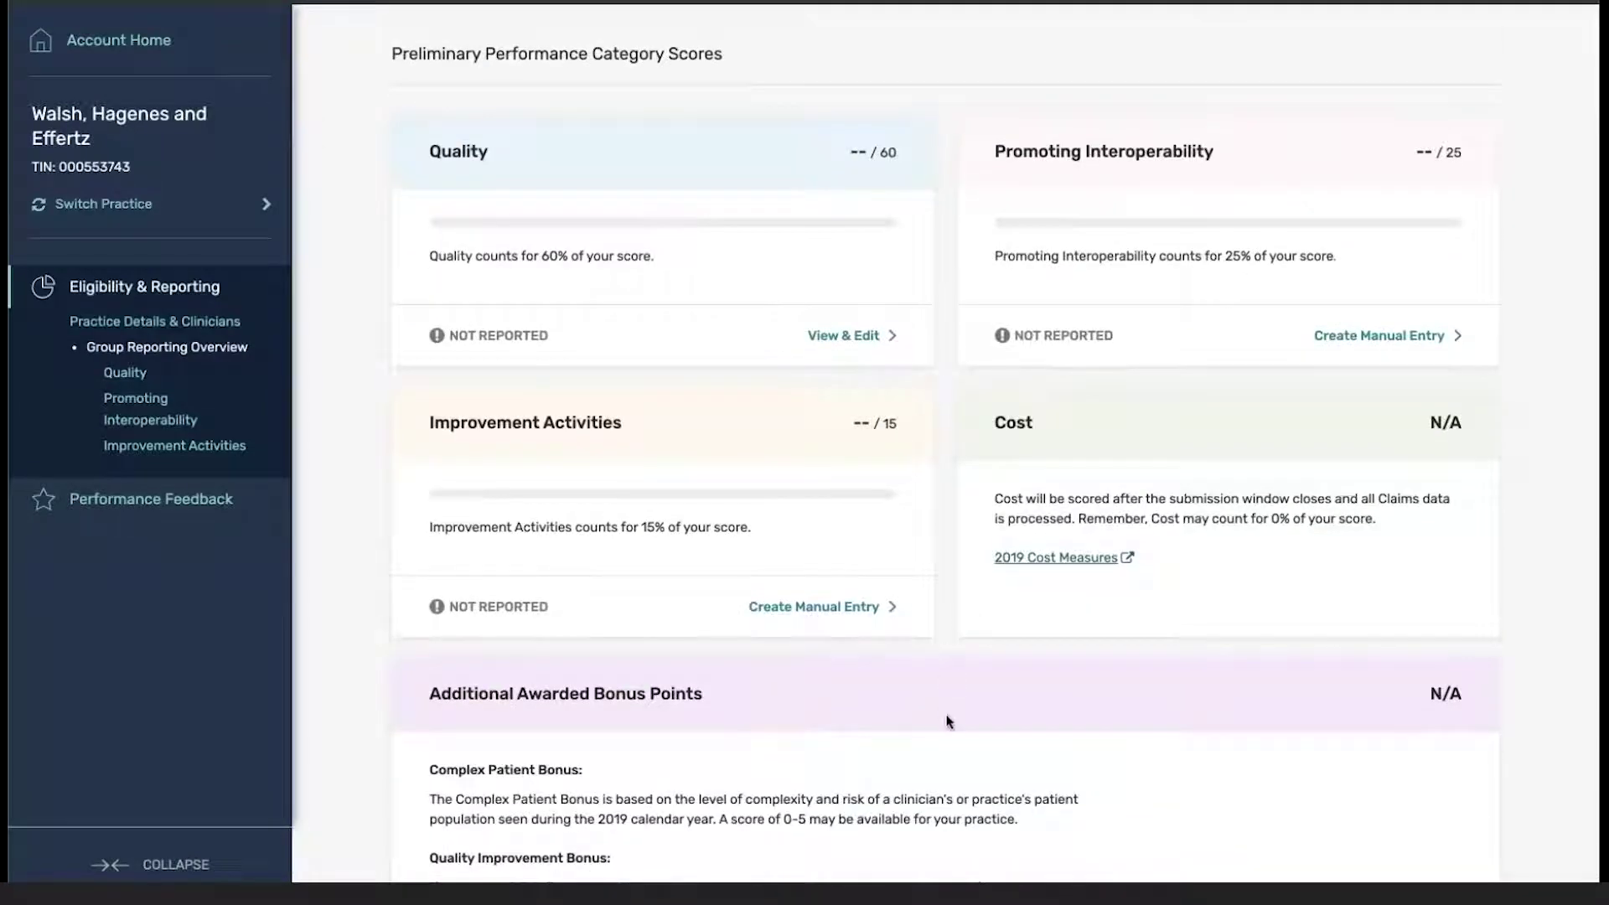
scroll(948, 722, "down", 2)
scroll(948, 722, "up", 14)
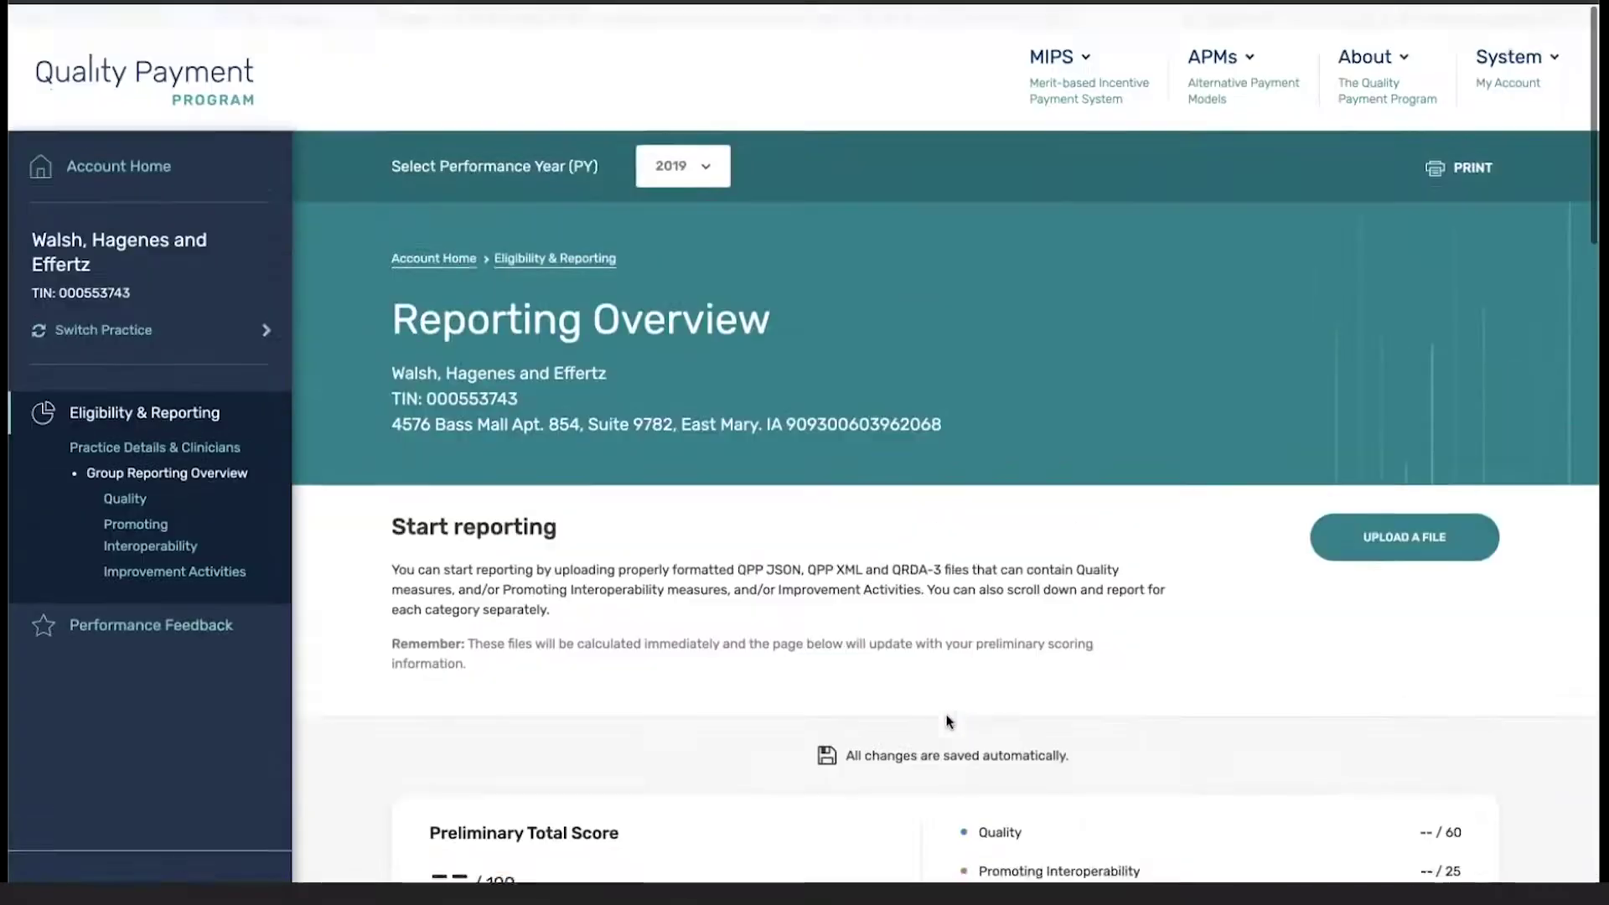
scroll(948, 721, "down", 1)
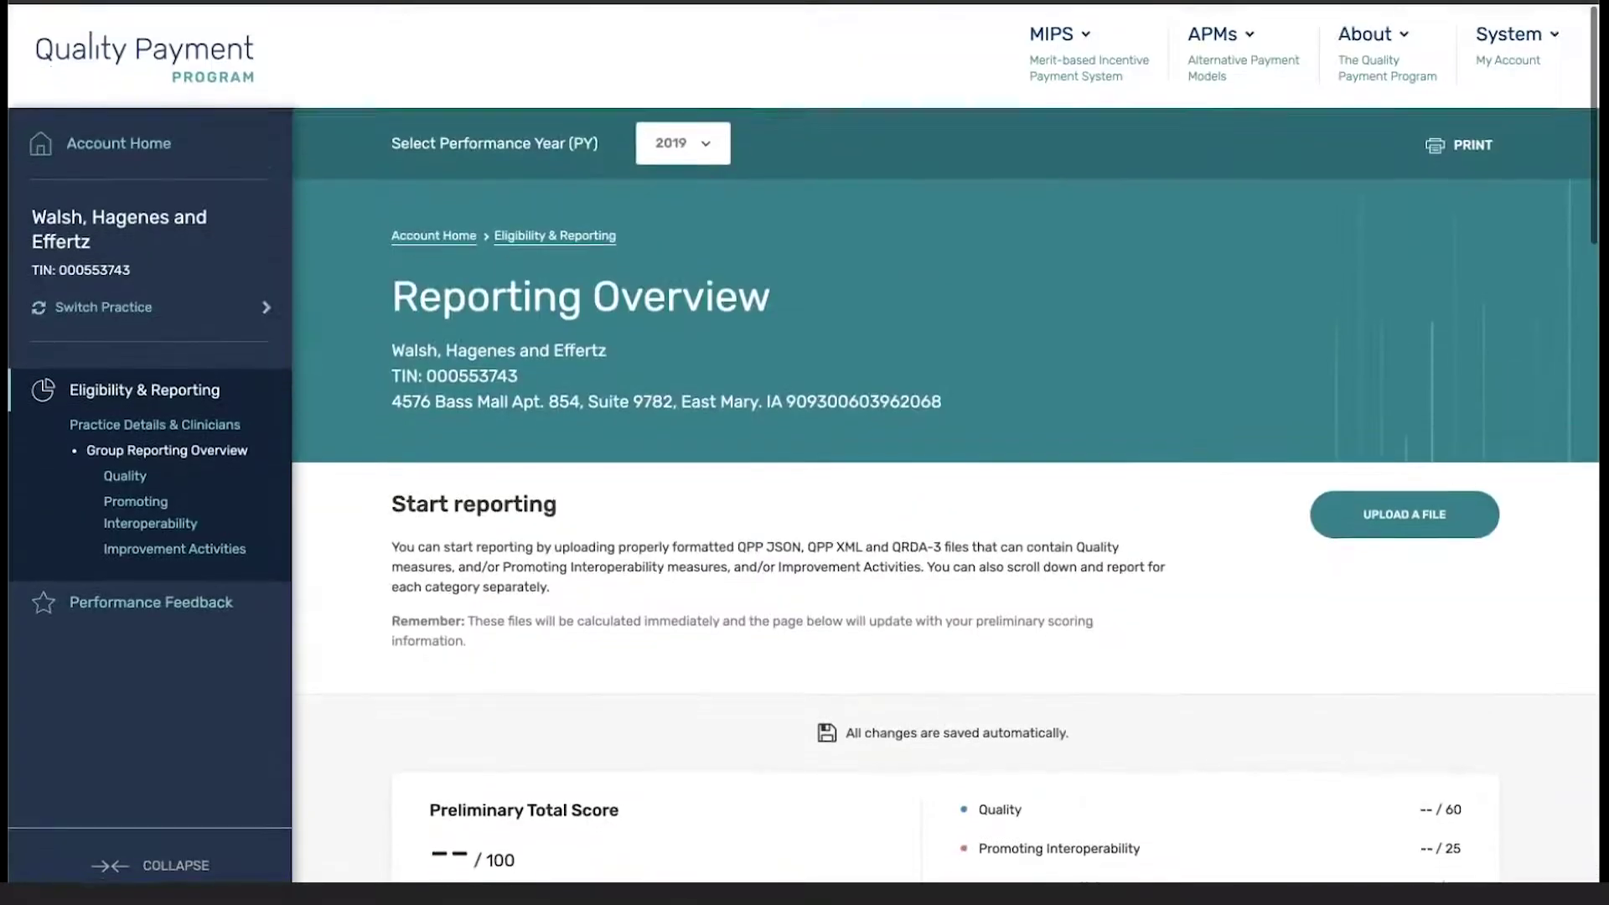
left_click(1393, 515)
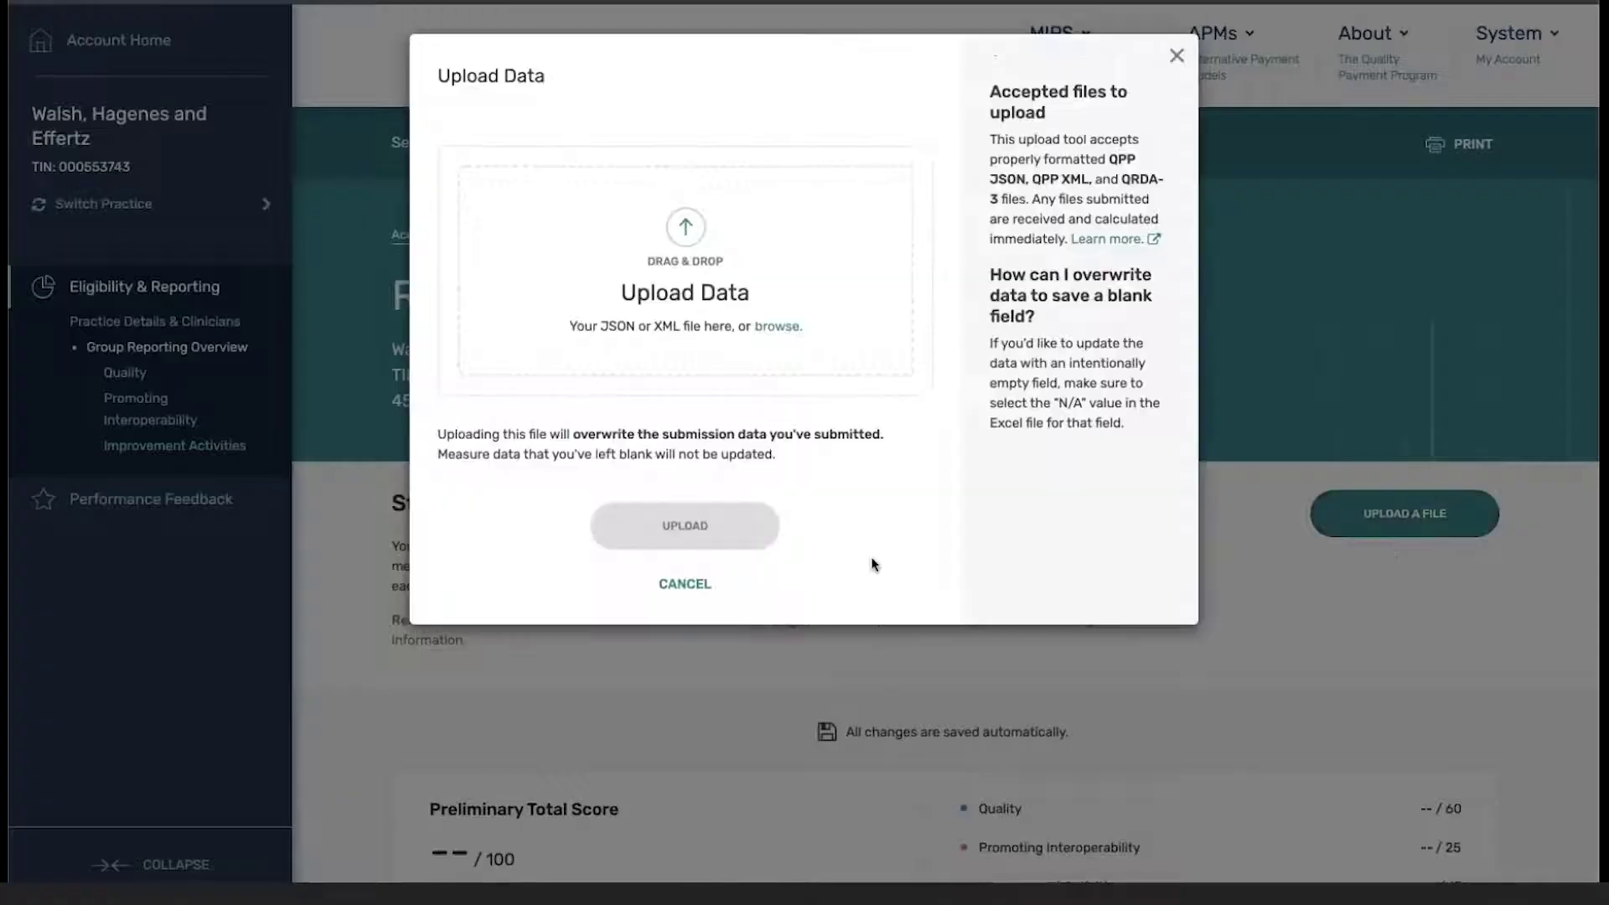
Step: Upload groupFail.json as the group submission, which gets rejected with an upload error
left_click(777, 328)
left_click(627, 95)
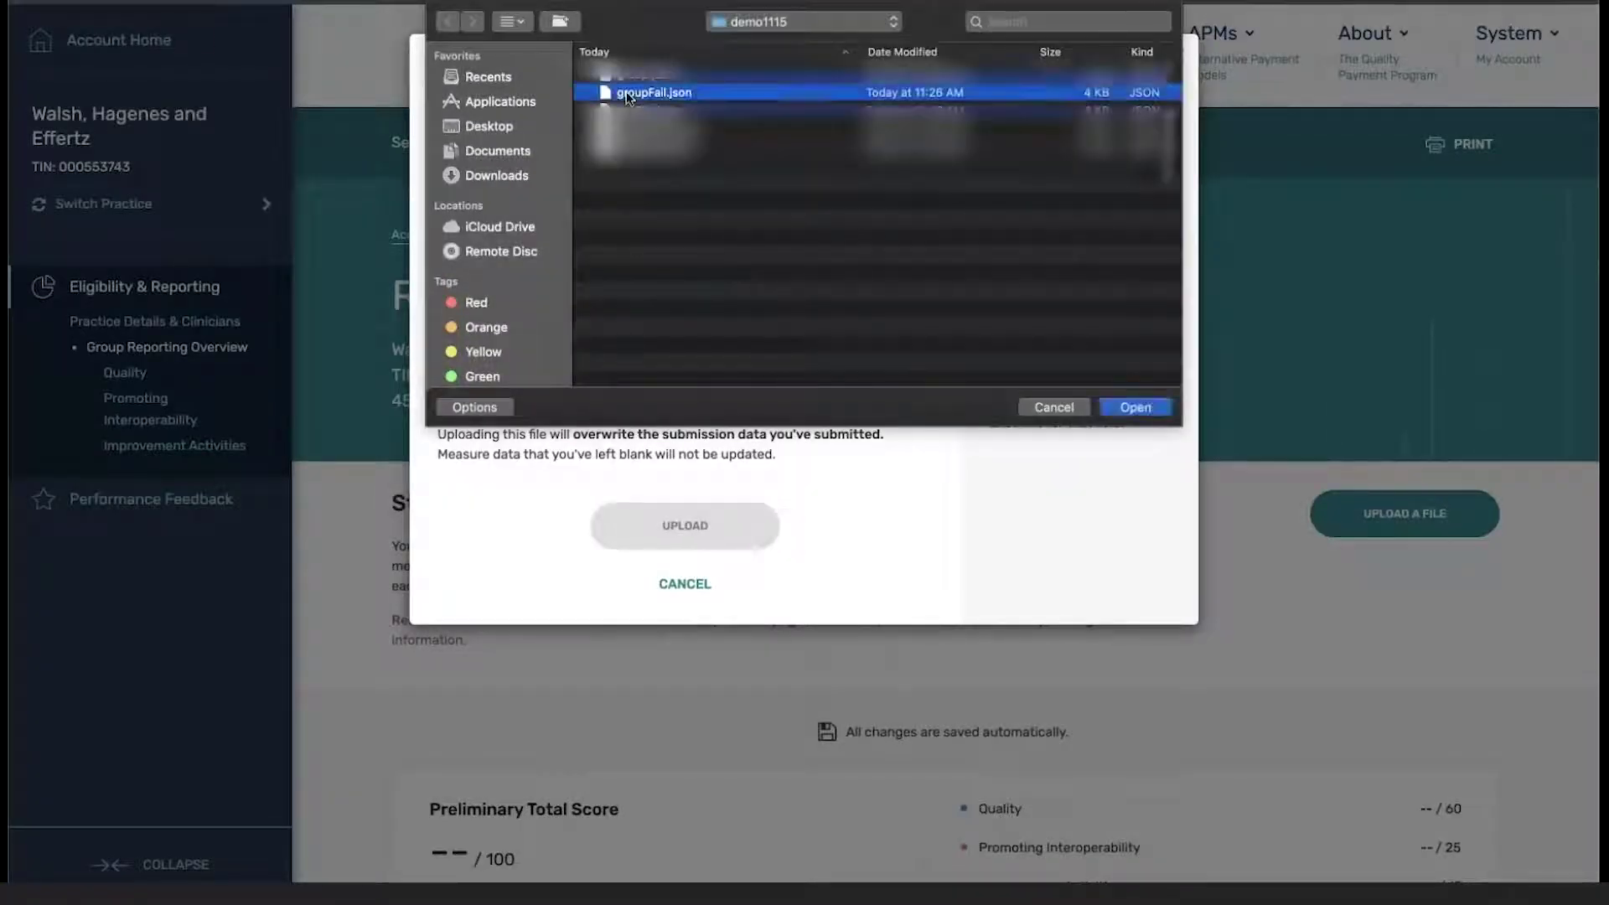
double_click(627, 95)
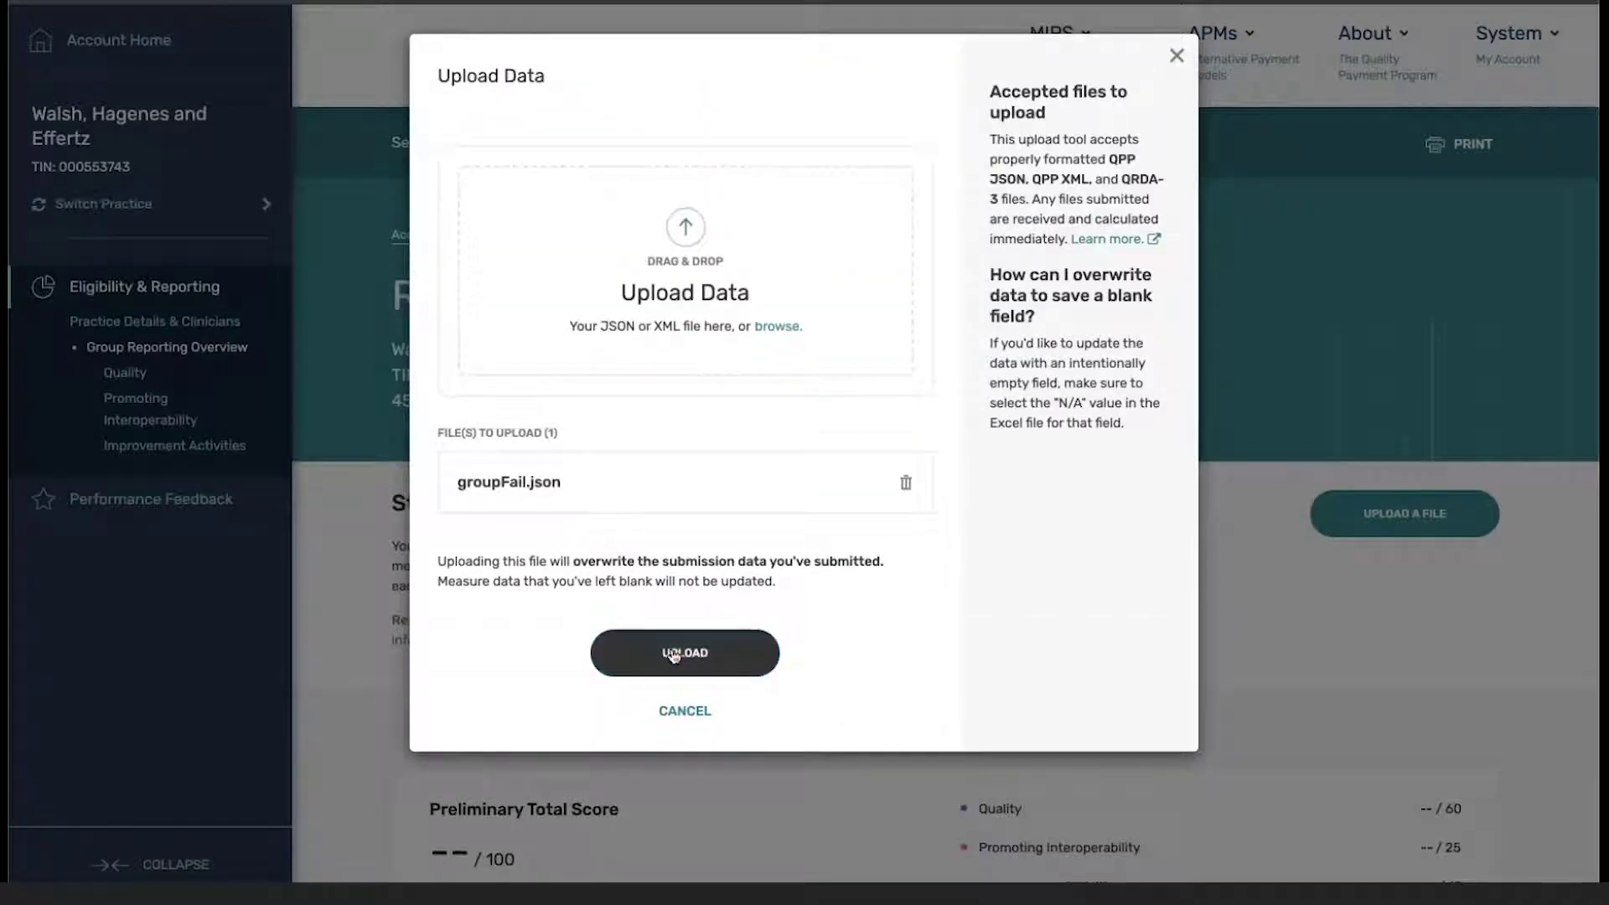
left_click(675, 654)
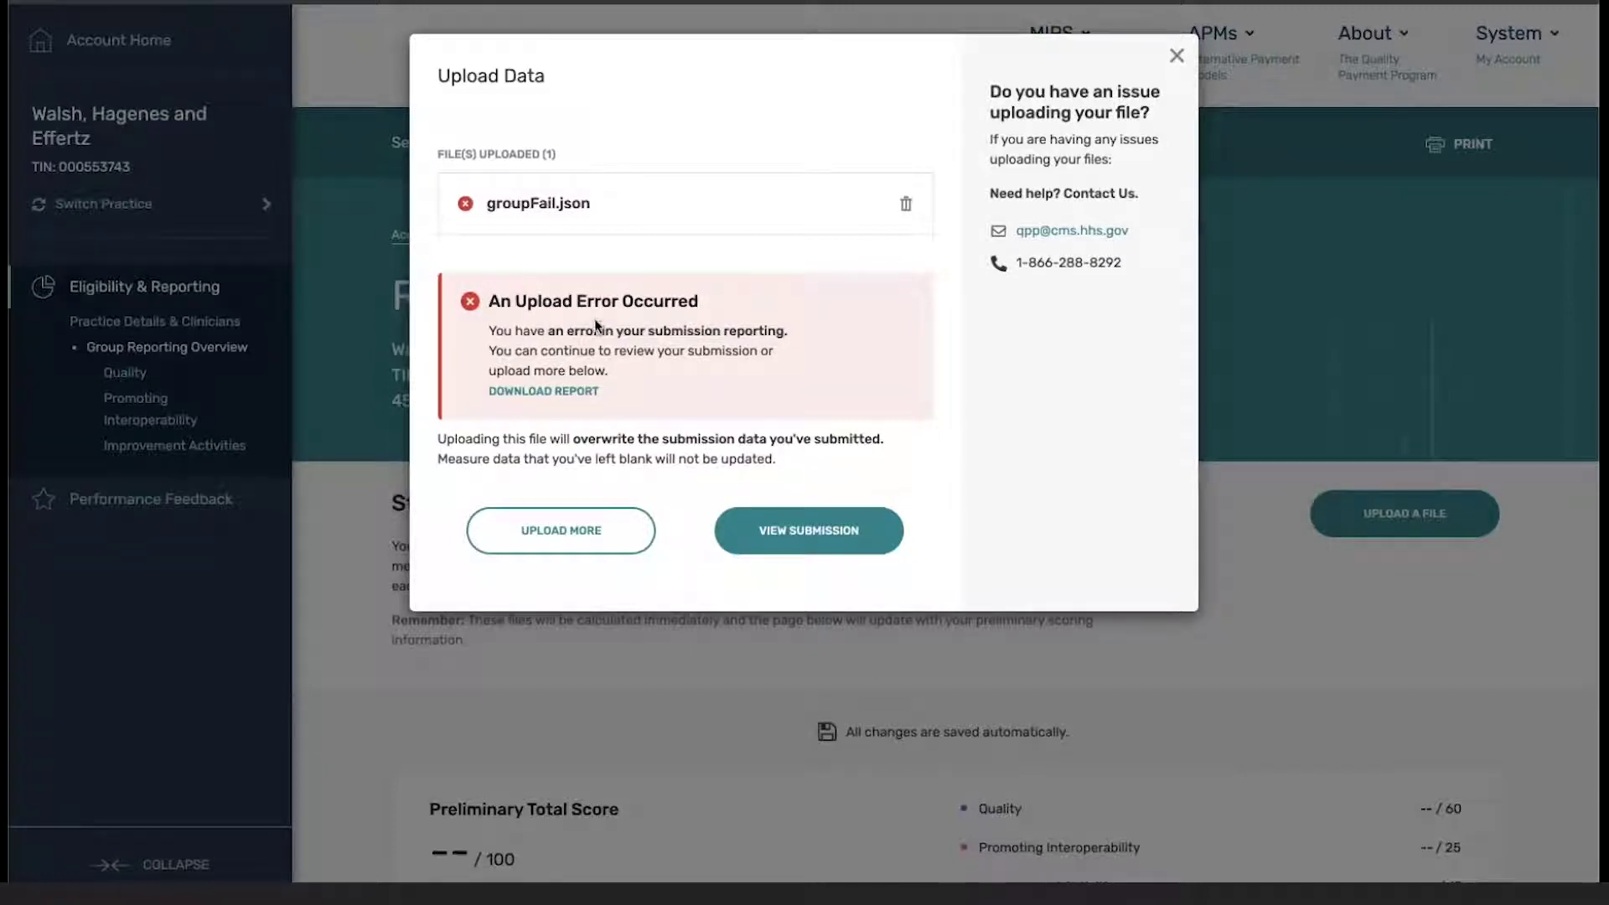
Step: Download the error report, read its performanceStart failure messages in Excel, and close it
left_click(578, 392)
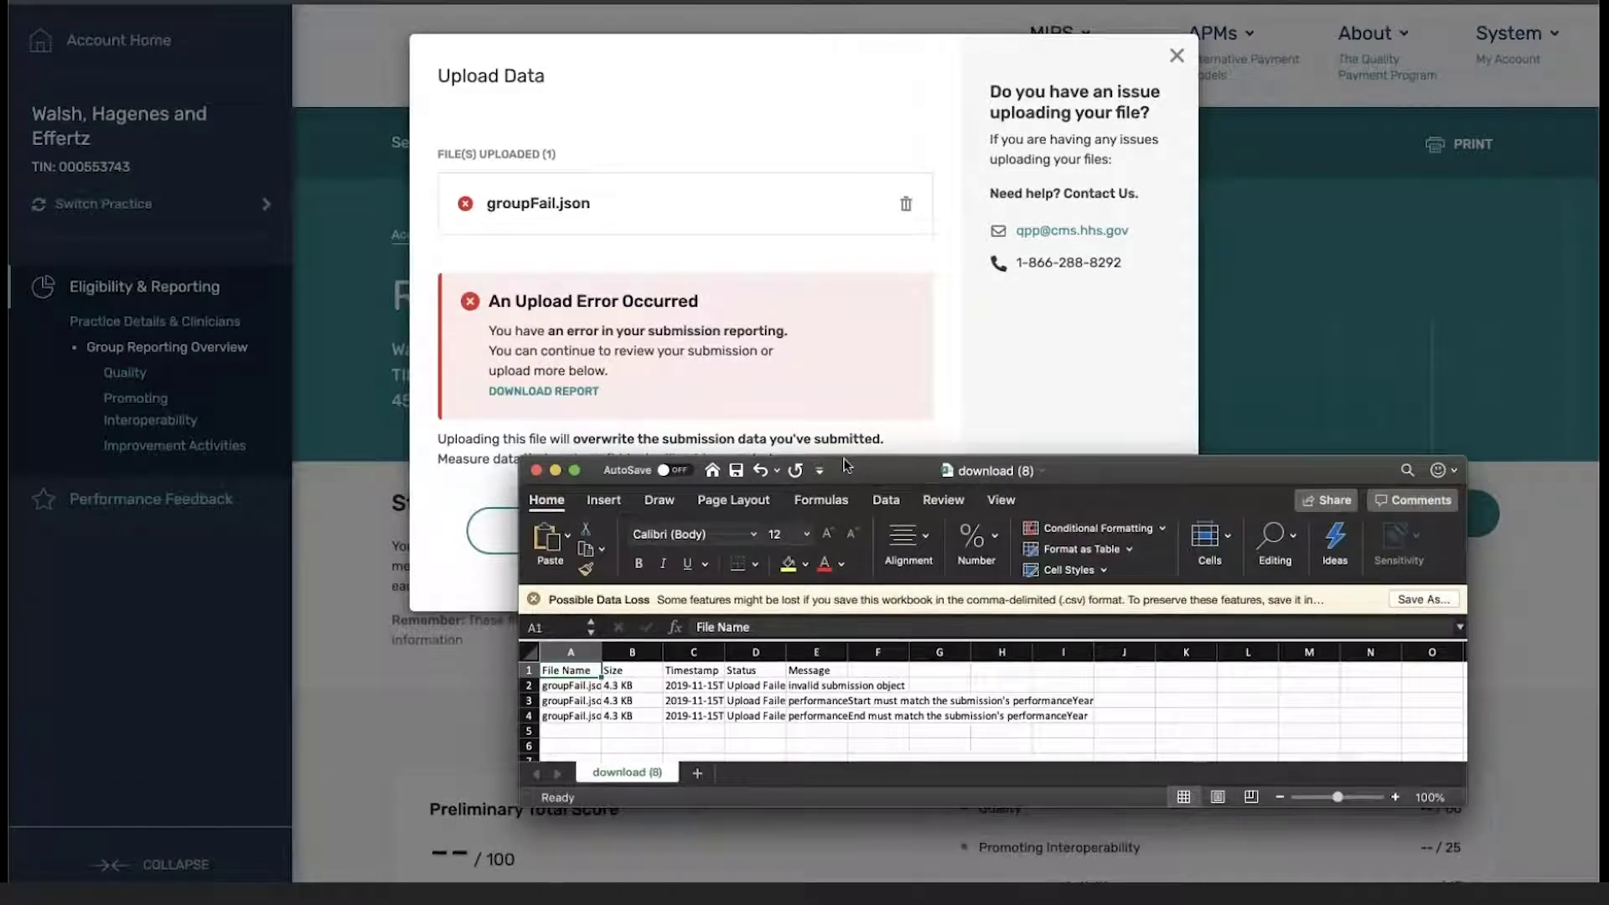
left_click(845, 701)
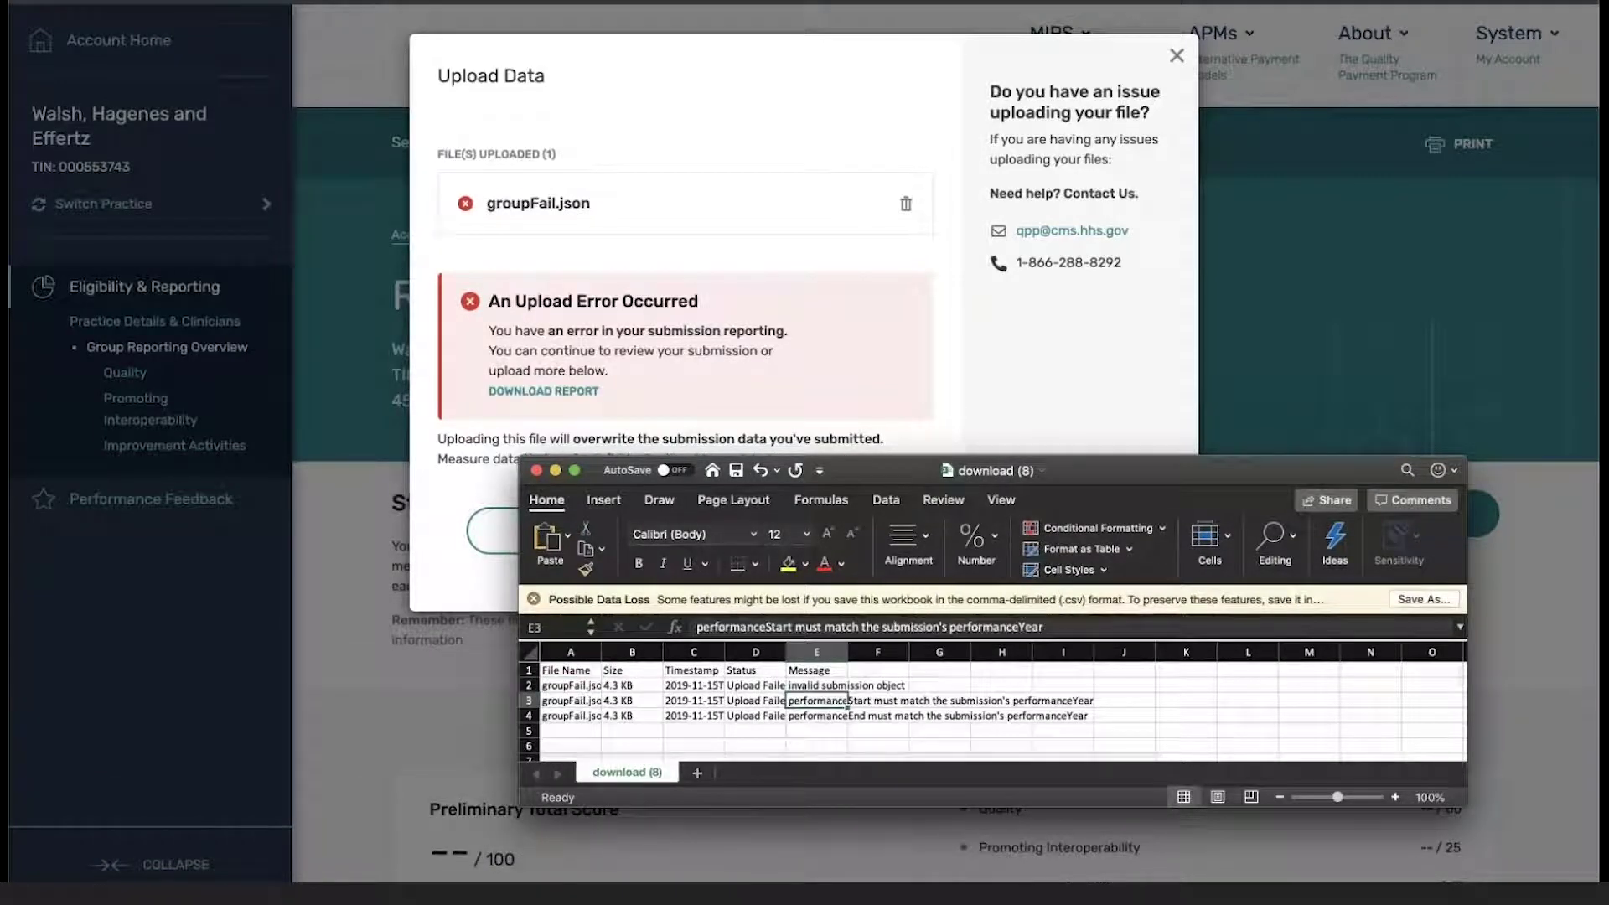
left_click(536, 471)
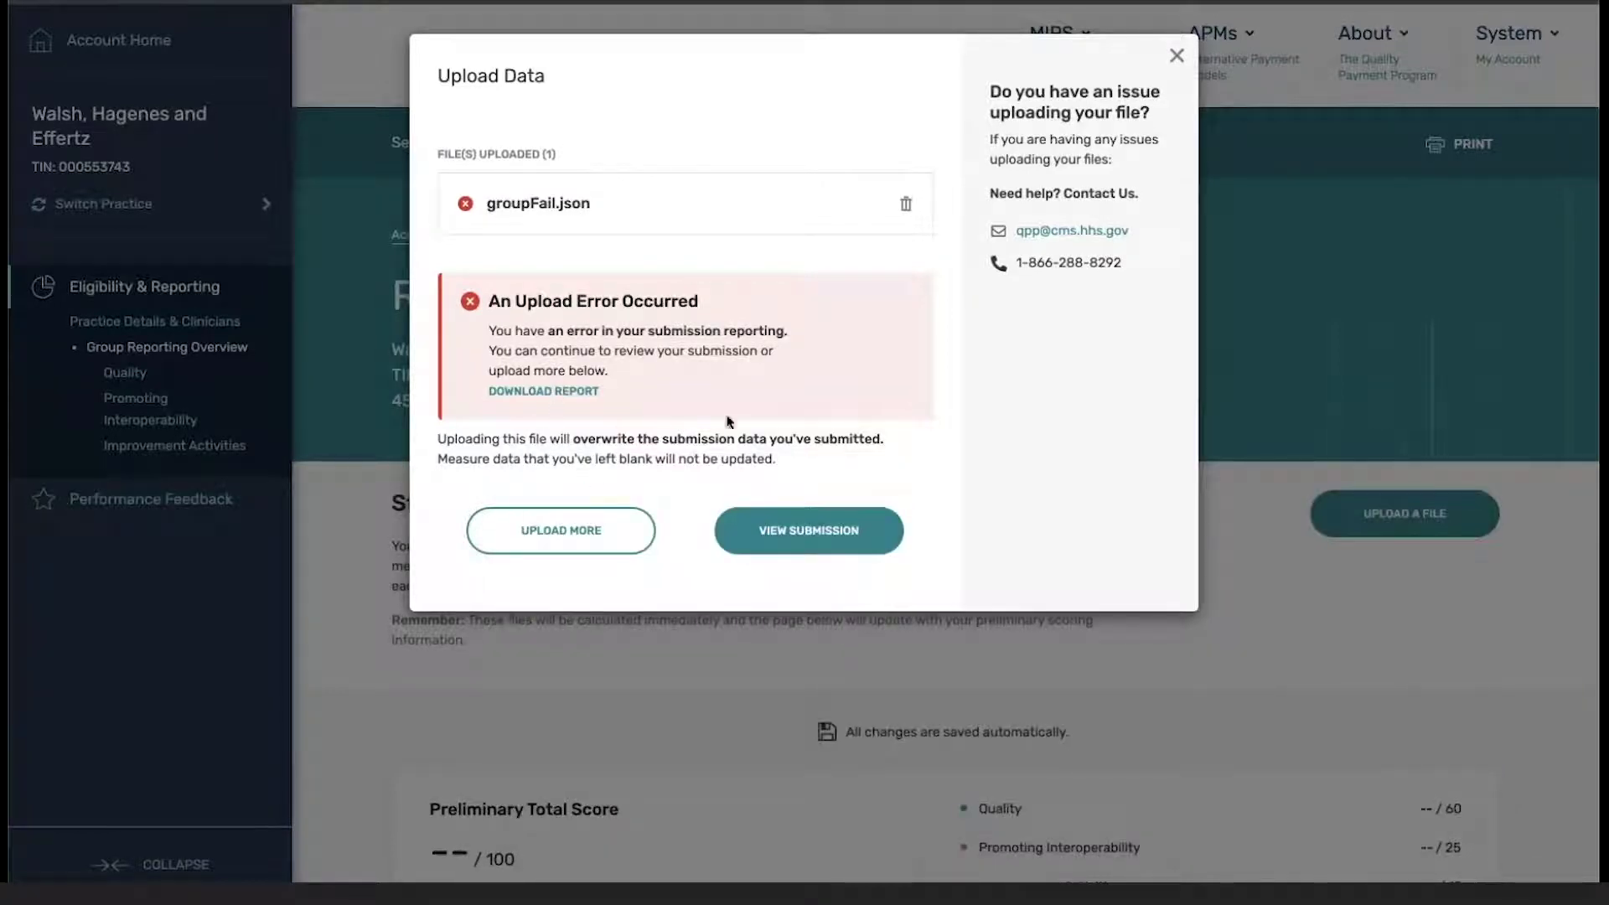
Step: Remove groupFail.json and upload group.json instead, getting an Upload successful confirmation
left_click(906, 202)
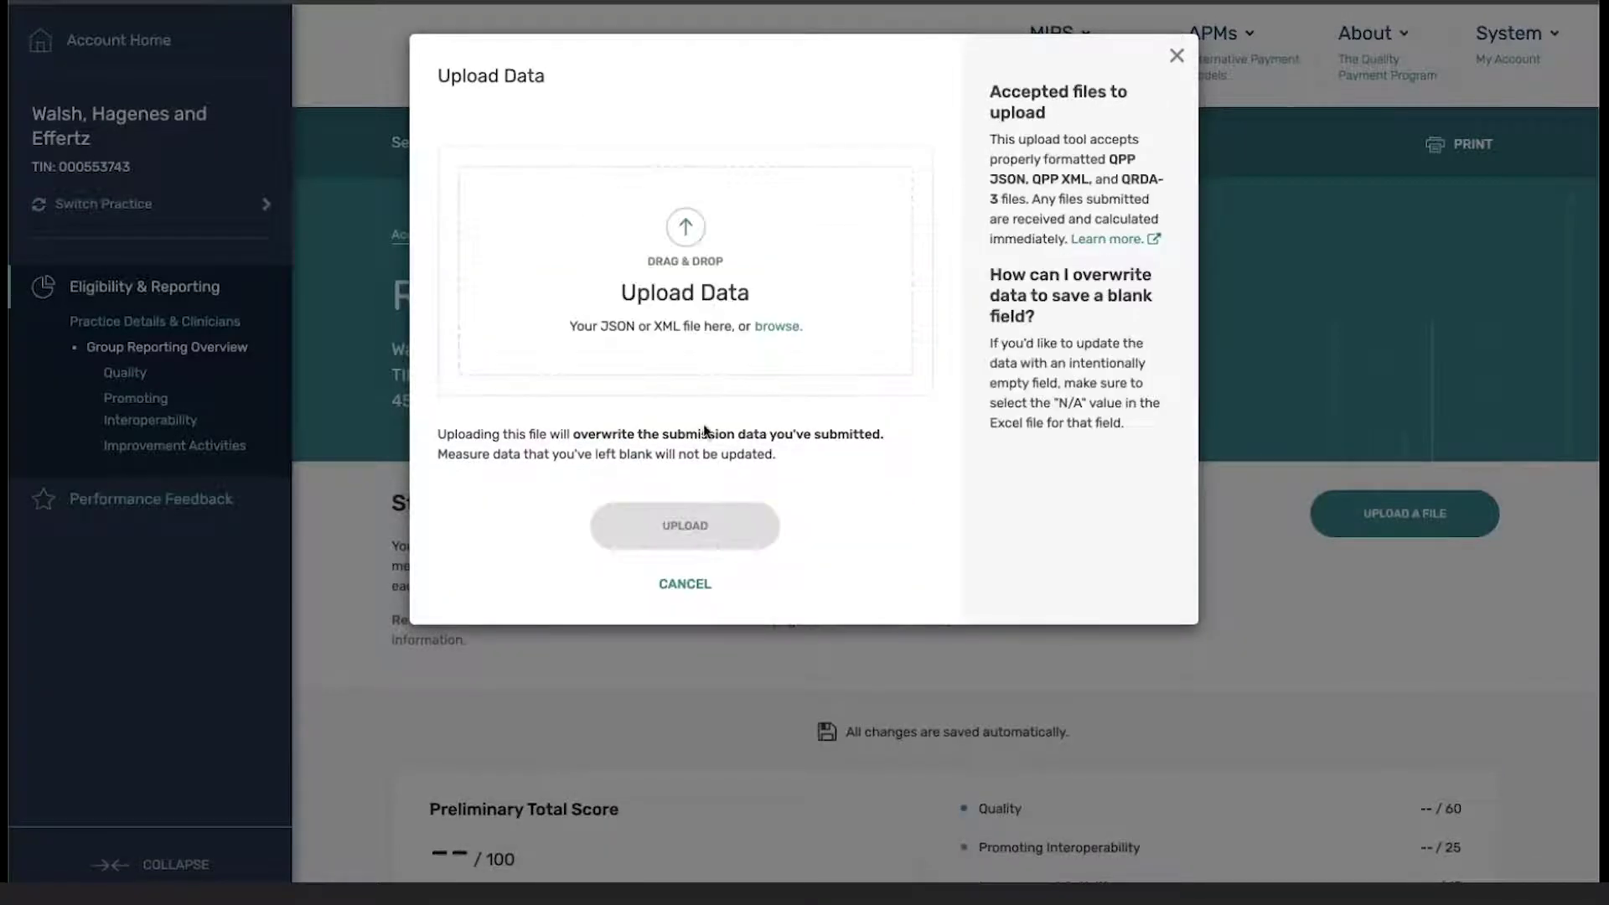
left_click(778, 326)
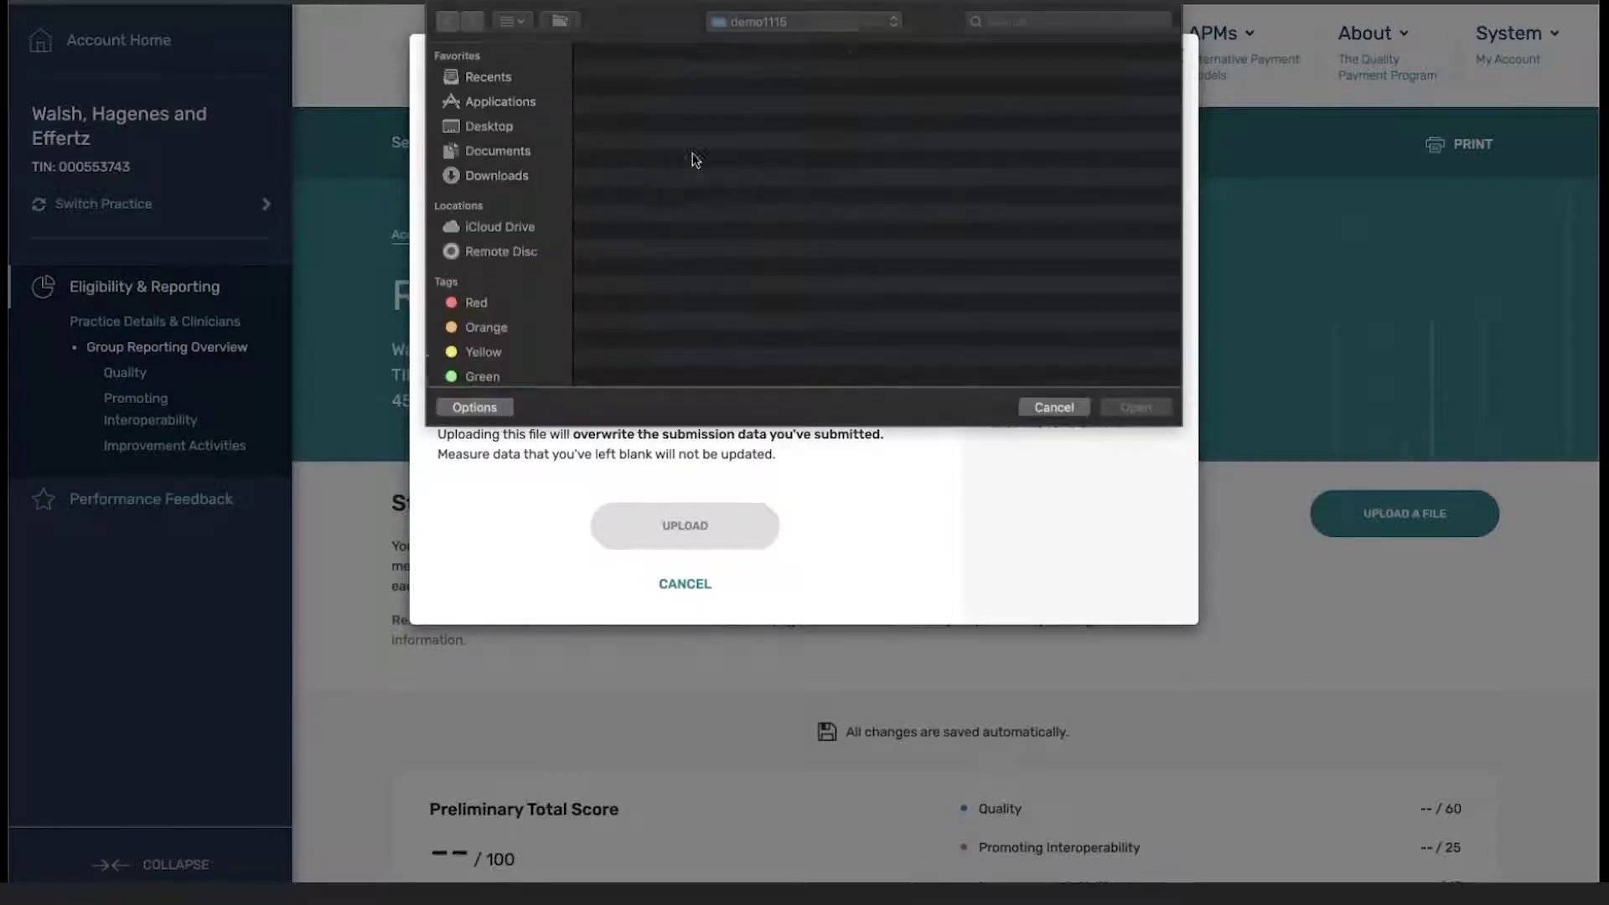
double_click(637, 76)
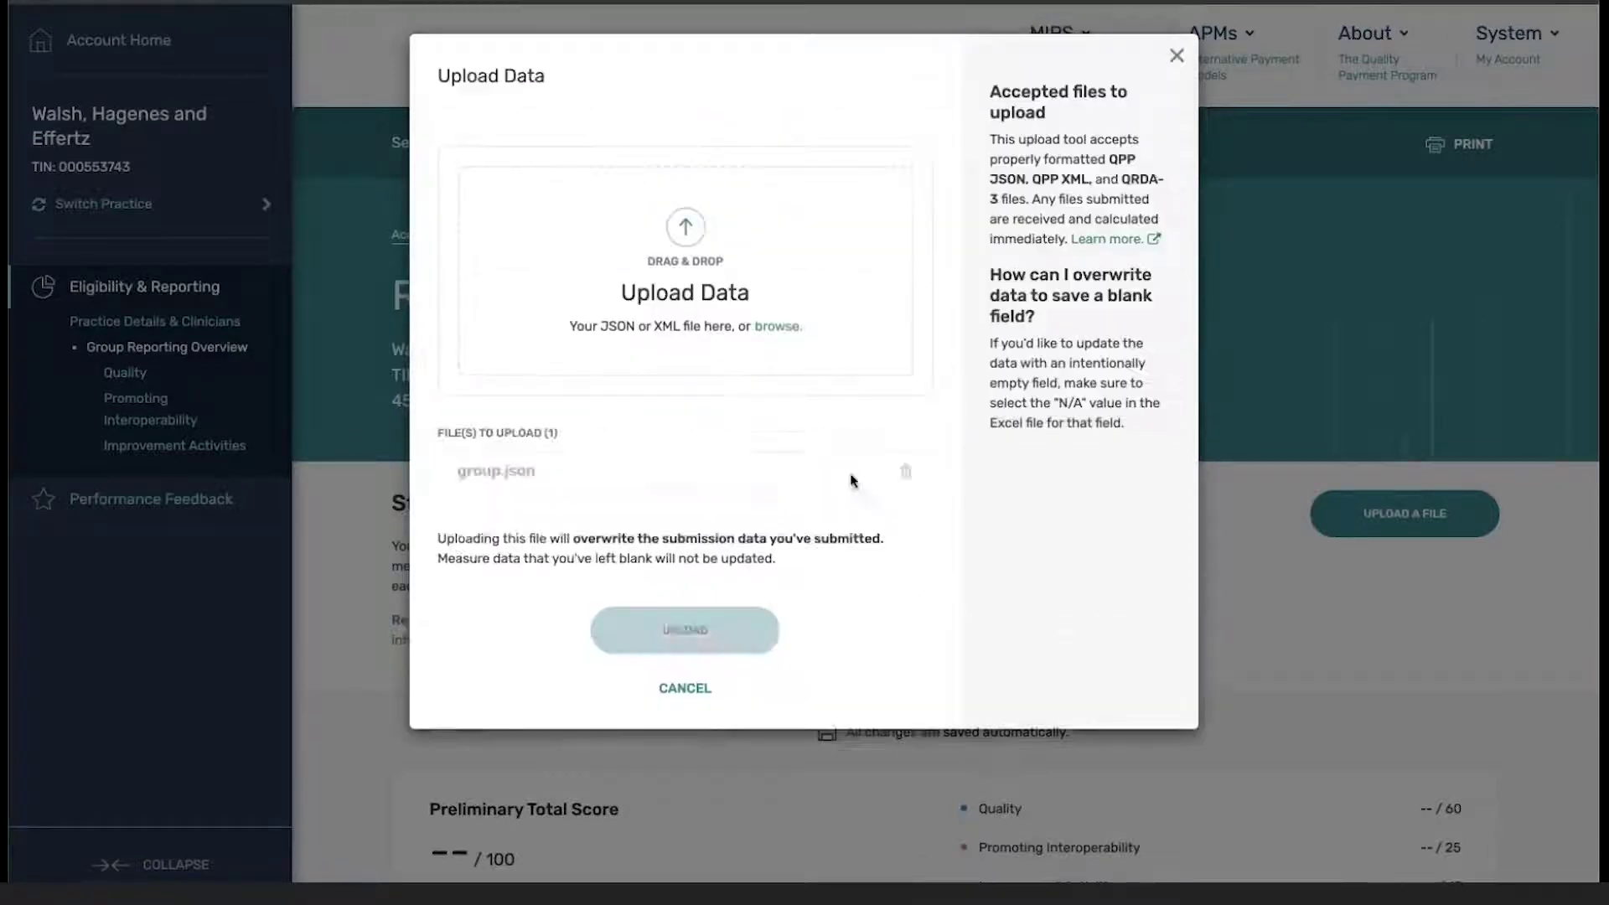
left_click(715, 651)
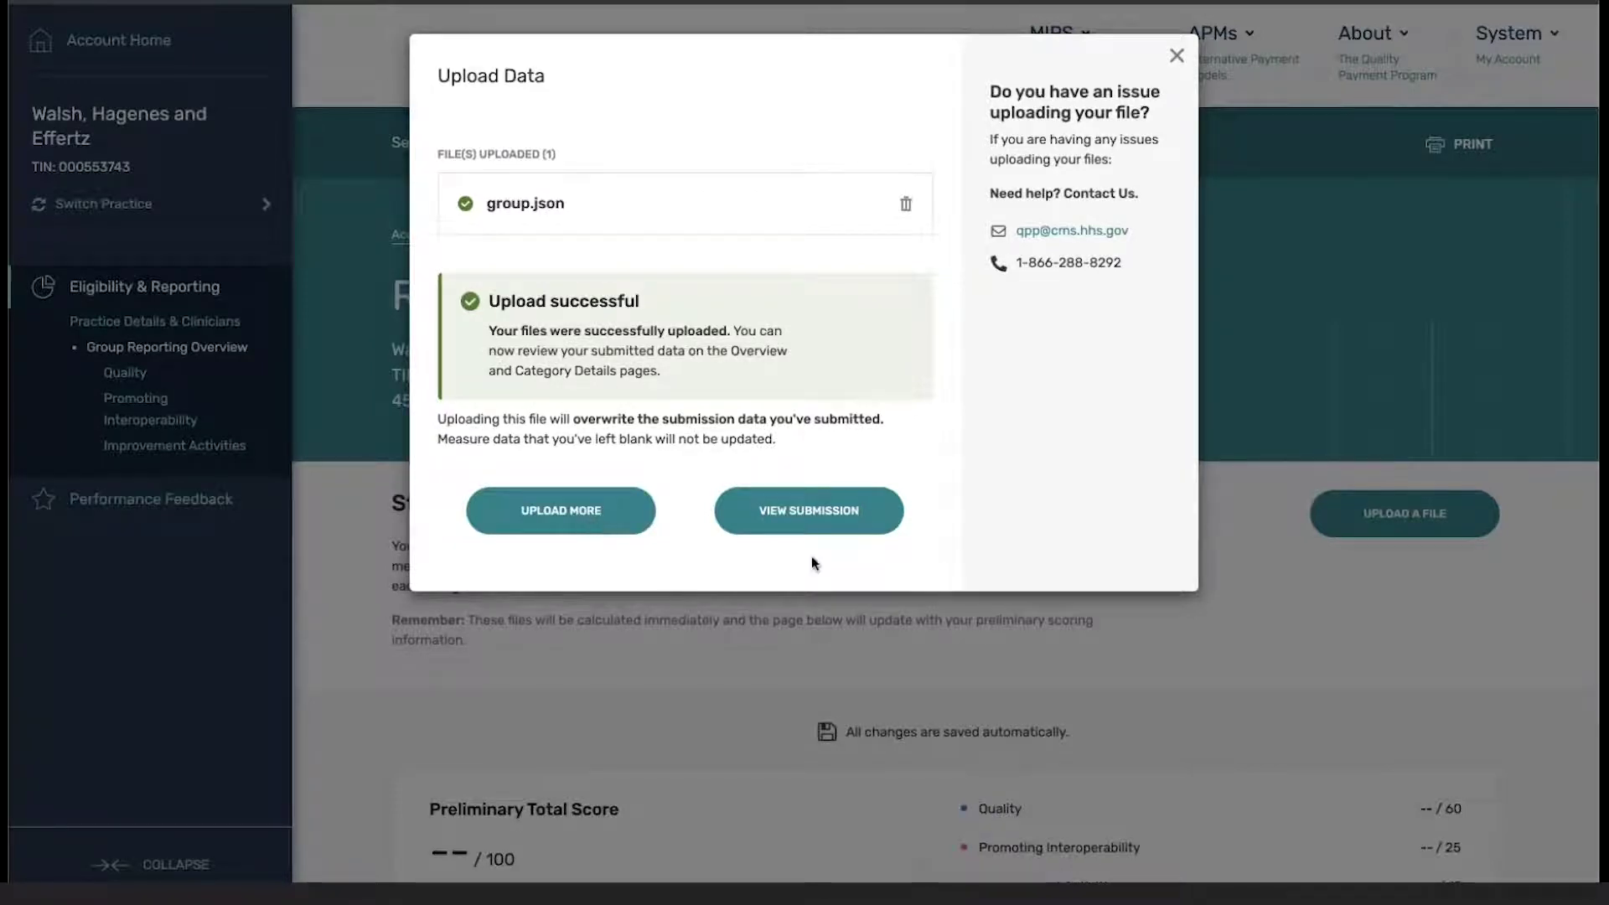
Step: View the submission's overview with preliminary total score 50.25/100 and the category score cards
left_click(809, 511)
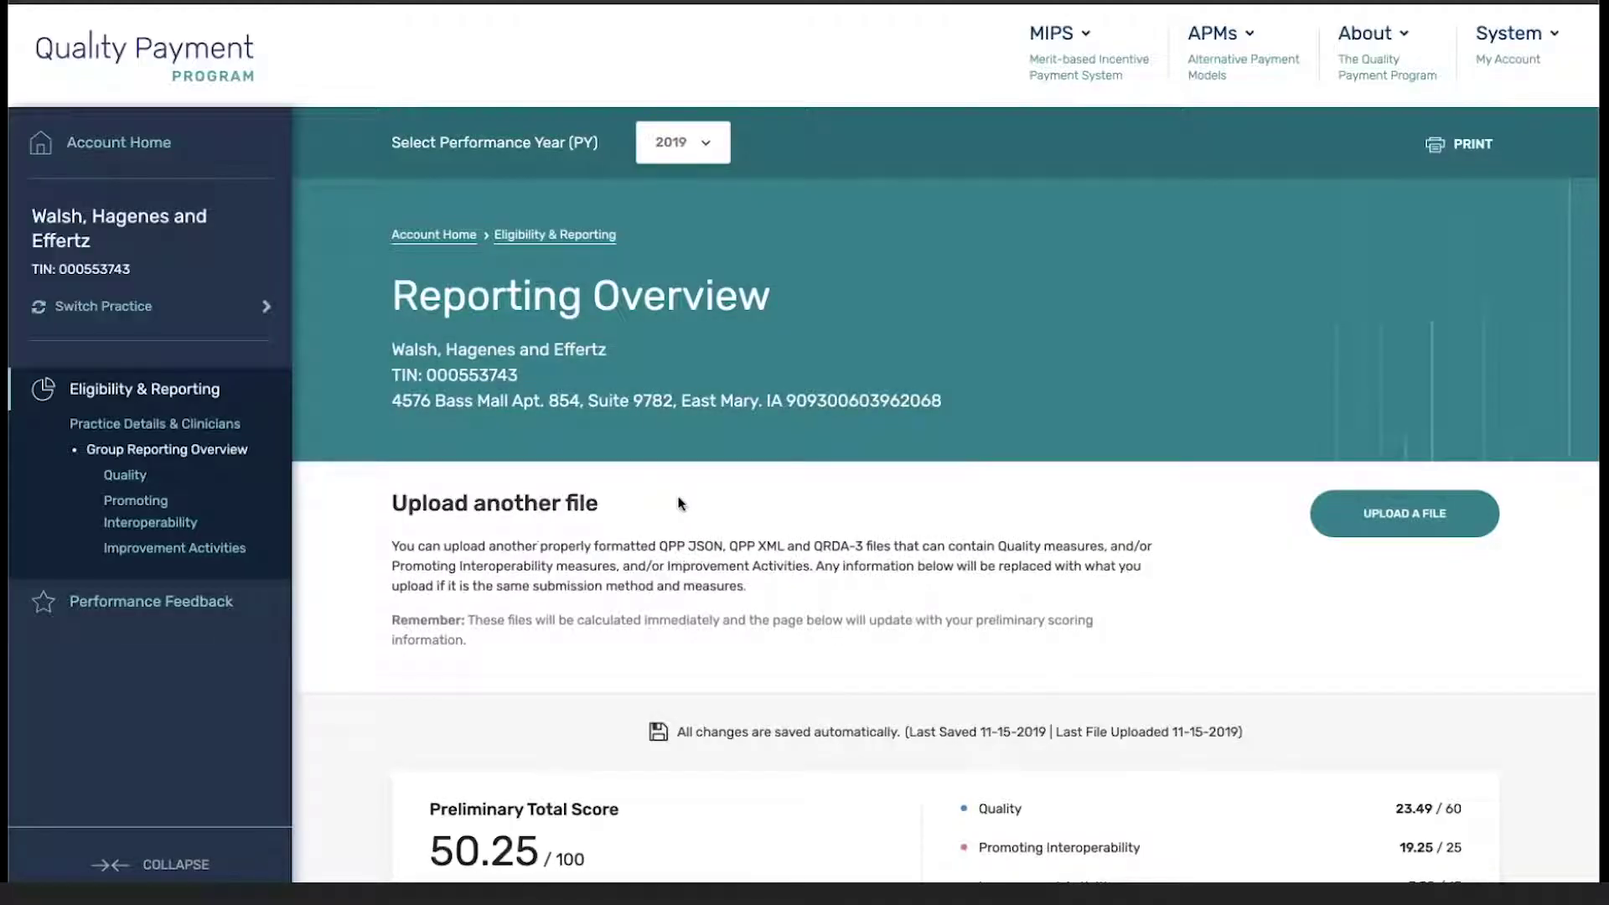
scroll(424, 590, "down", 3)
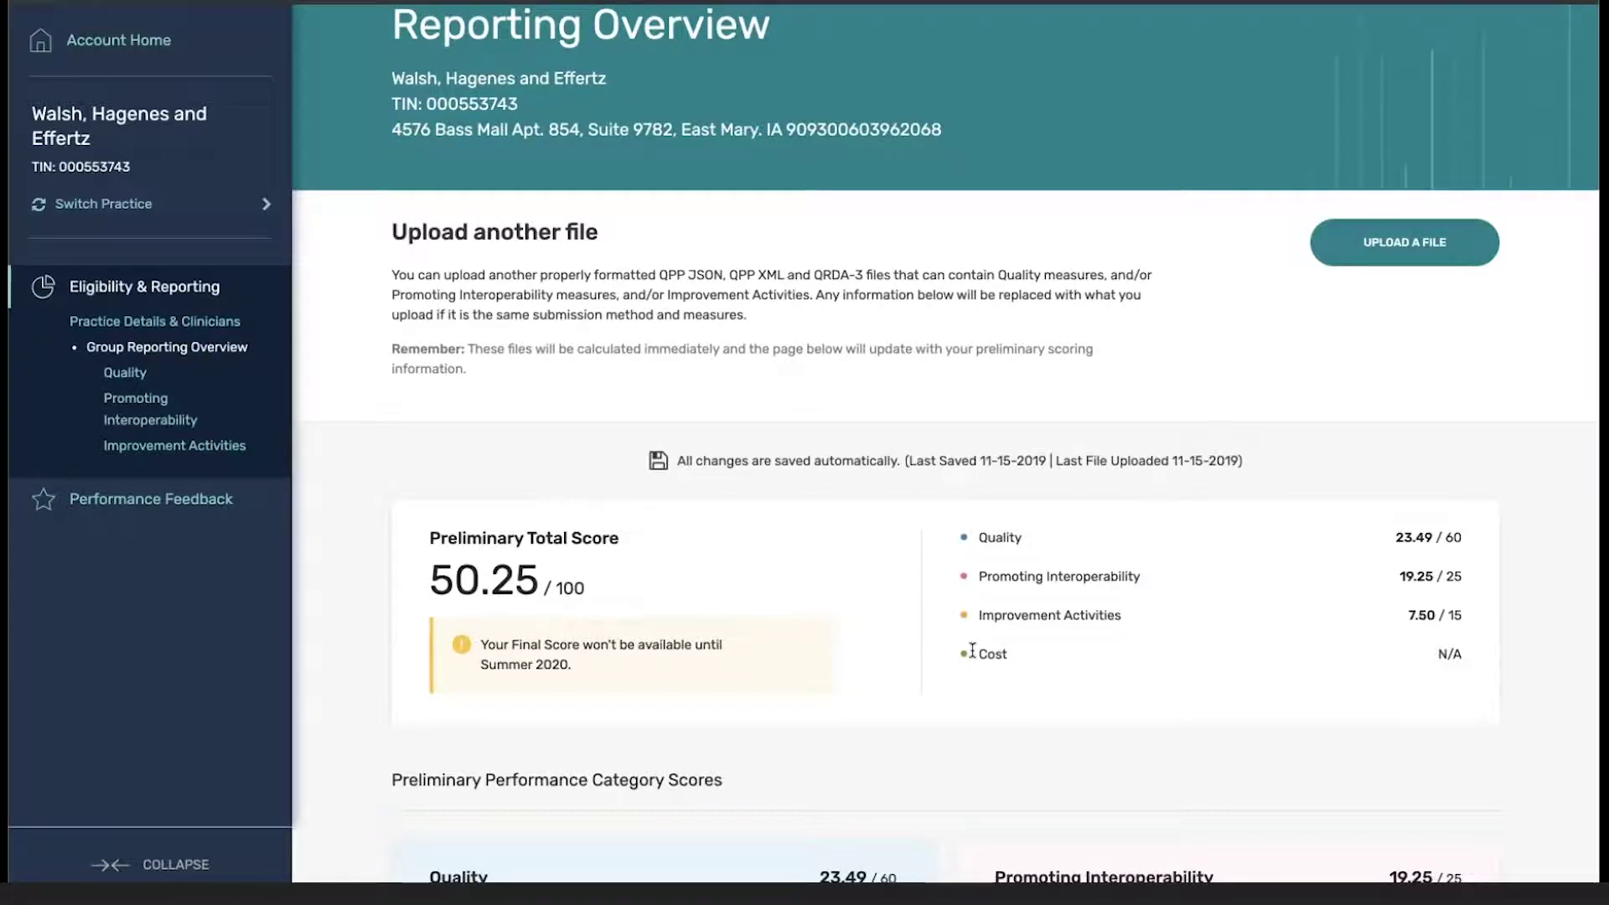
scroll(973, 652, "down", 3)
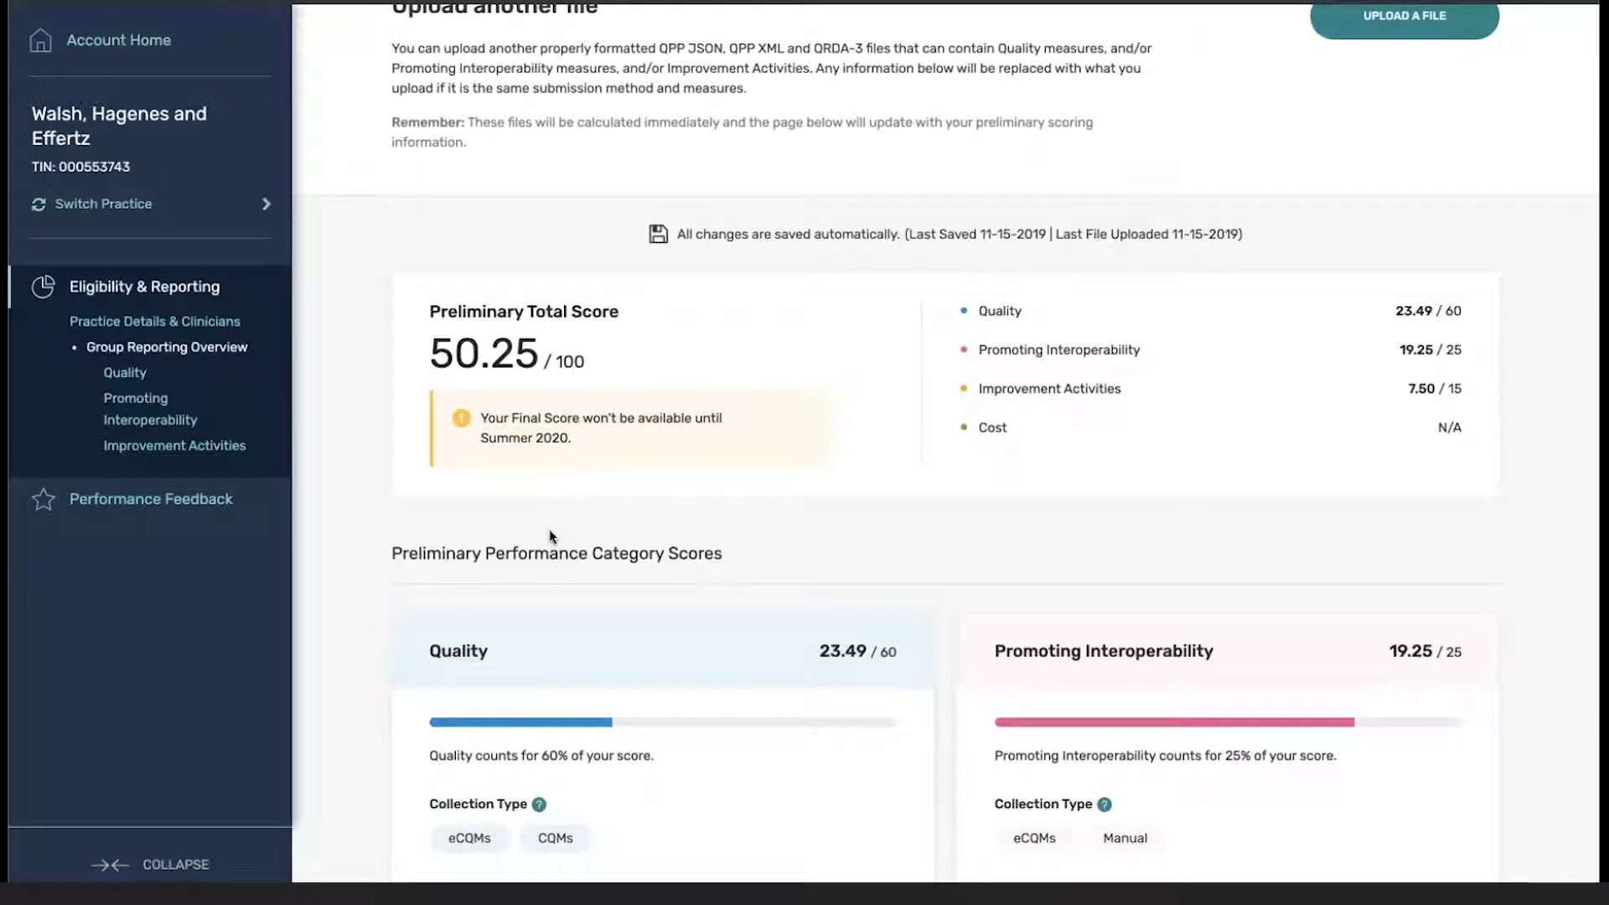
scroll(550, 533, "down", 3)
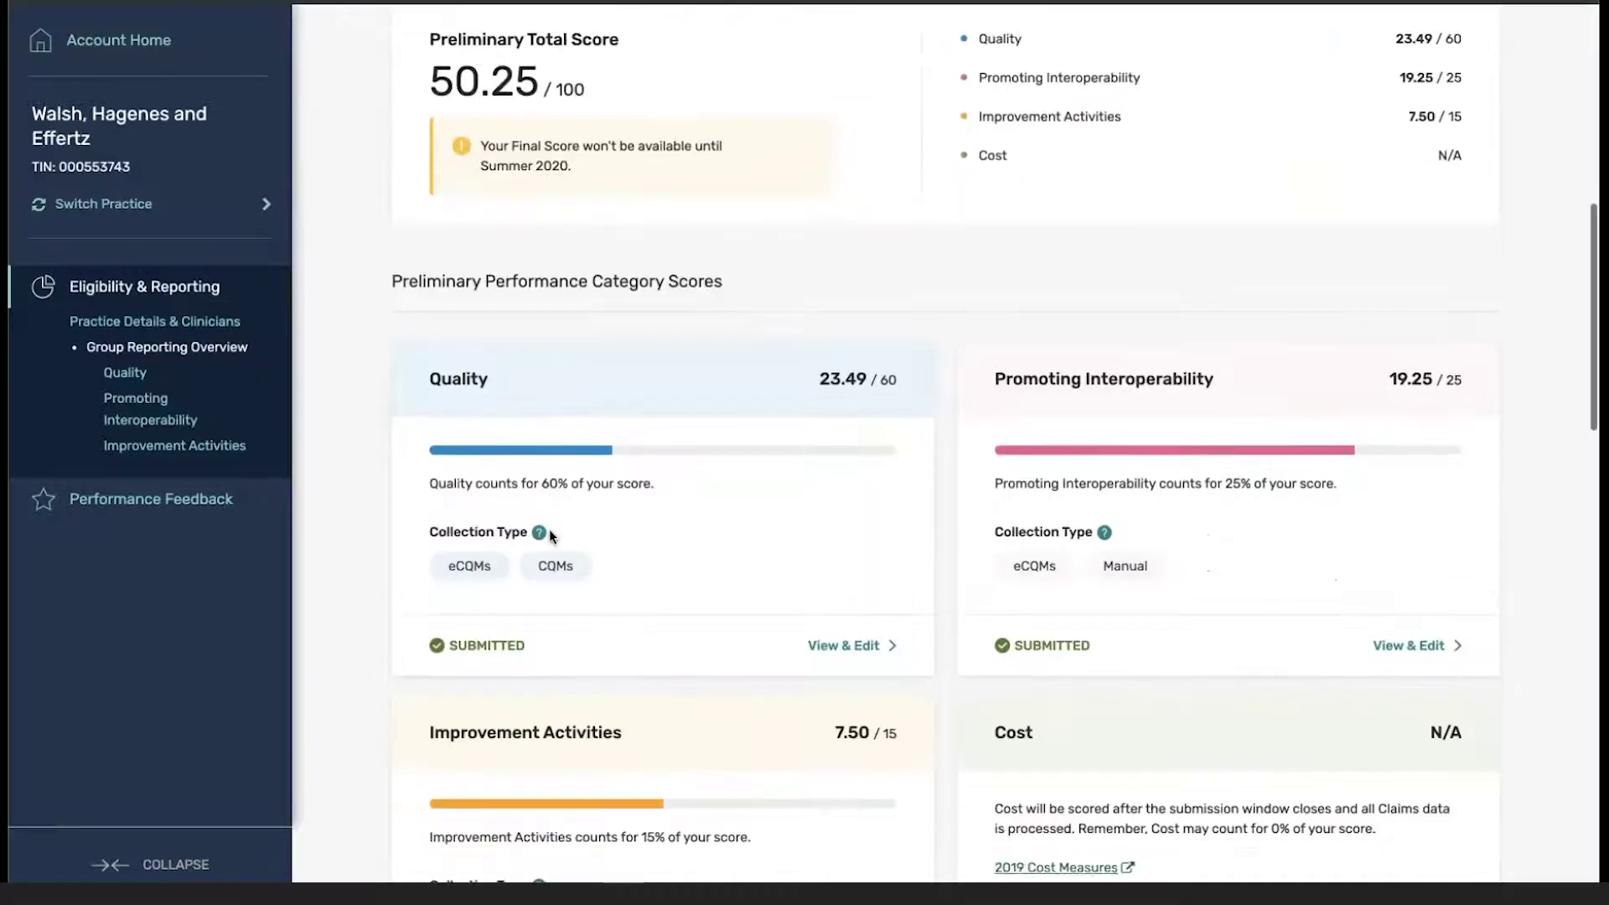
scroll(550, 532, "up", 1)
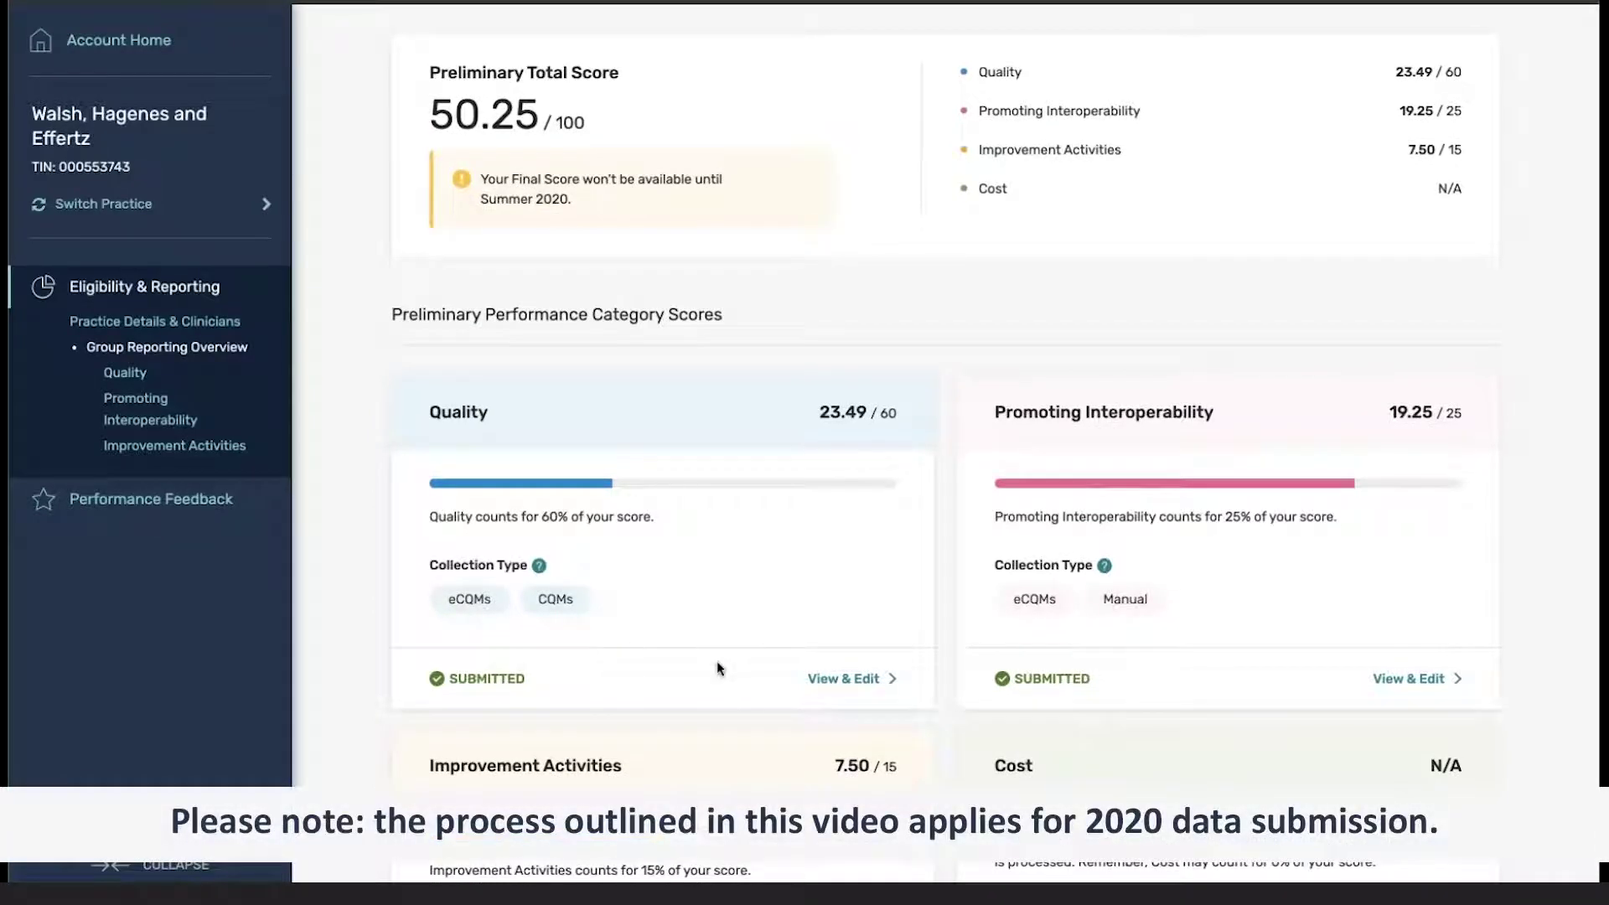
Step: Open the Quality category details and expand the Diabetes measure's score details
left_click(823, 678)
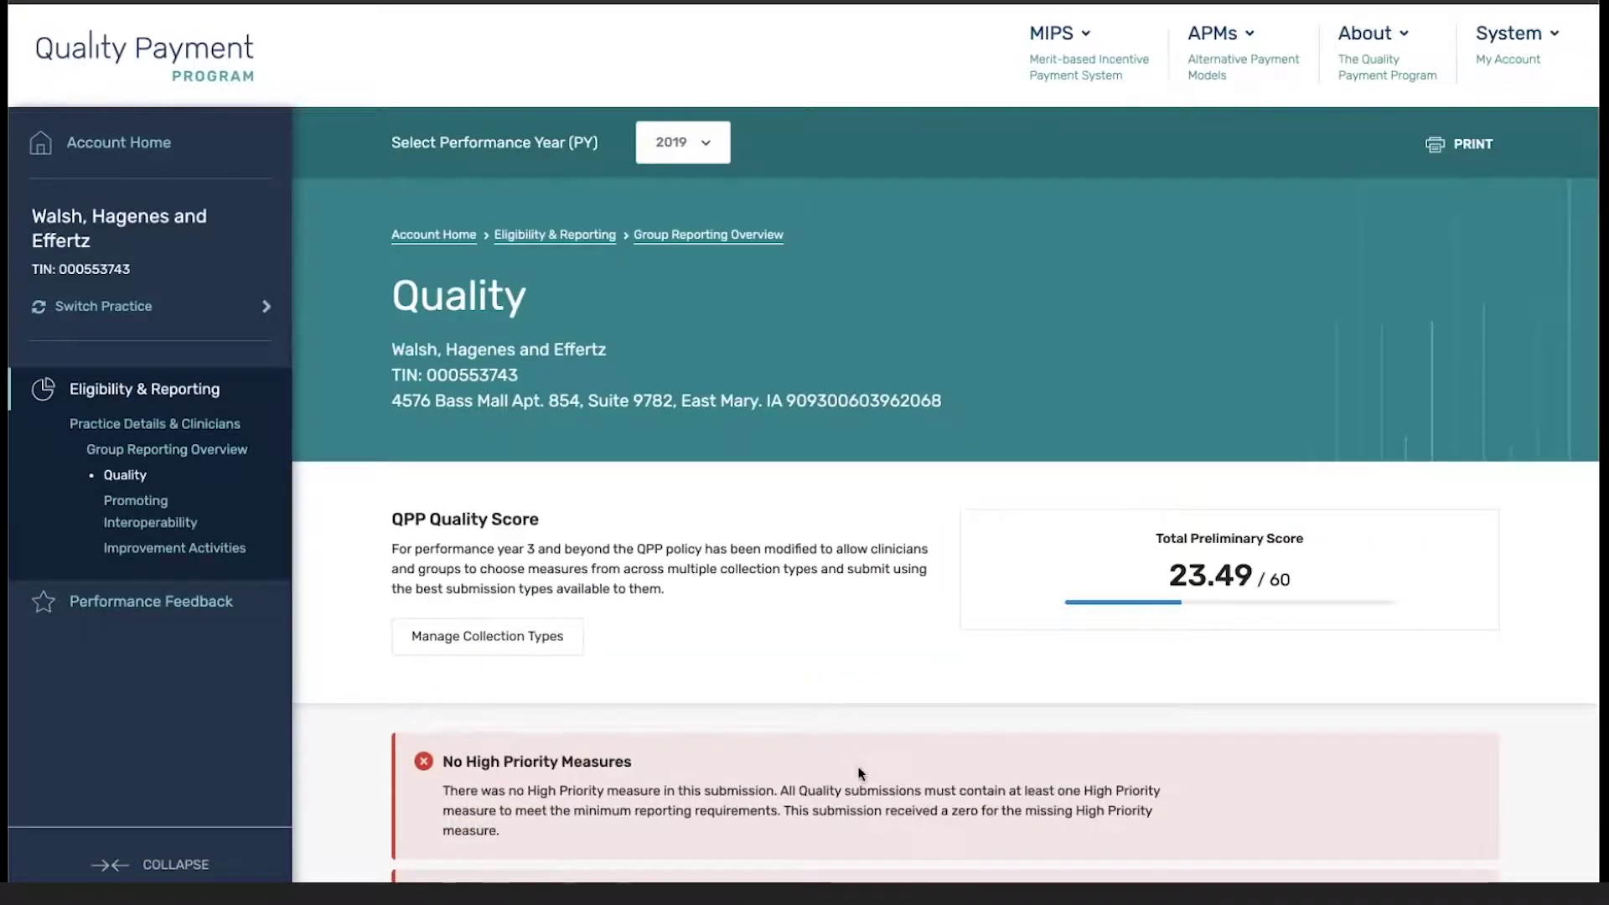
scroll(826, 695, "down", 3)
scroll(946, 444, "down", 2)
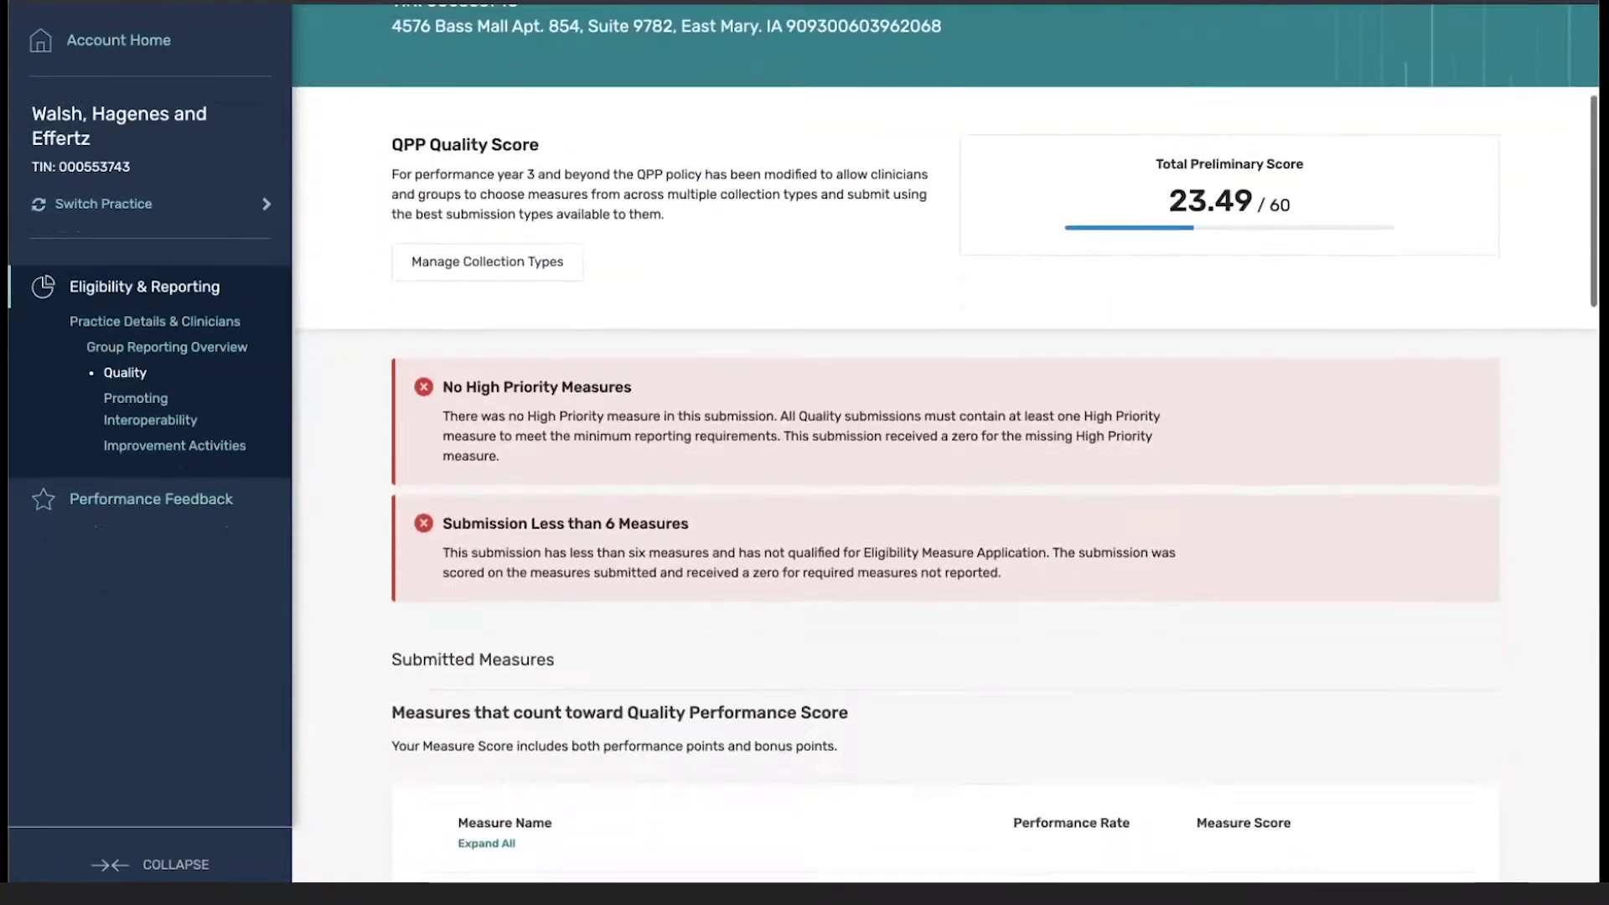
scroll(946, 444, "down", 1)
scroll(945, 444, "down", 2)
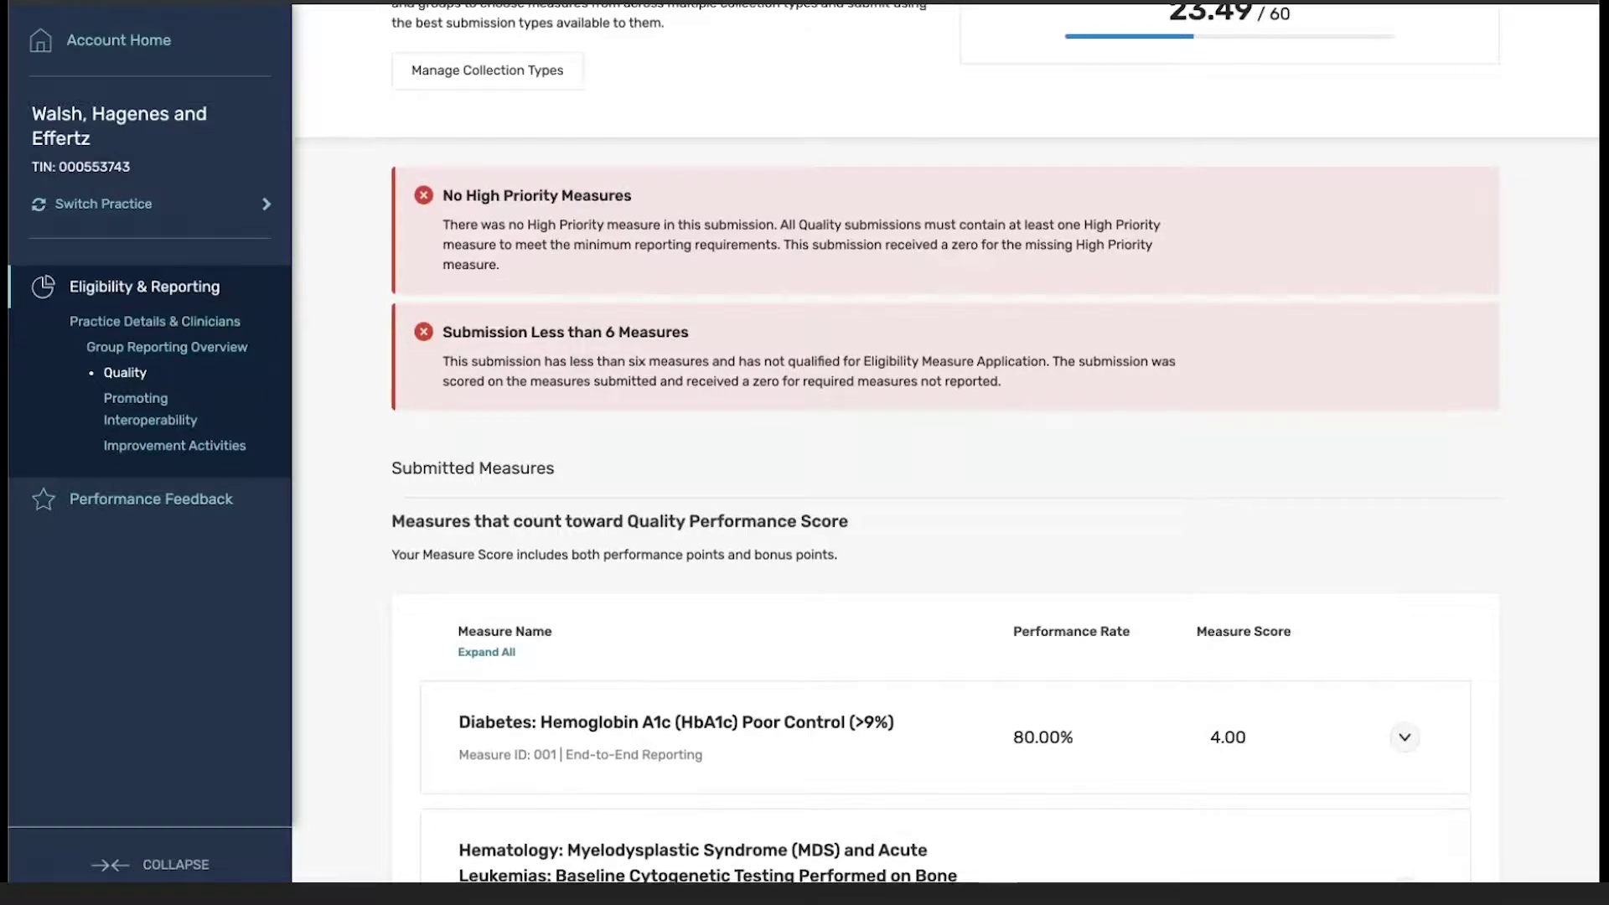
scroll(946, 445, "down", 5)
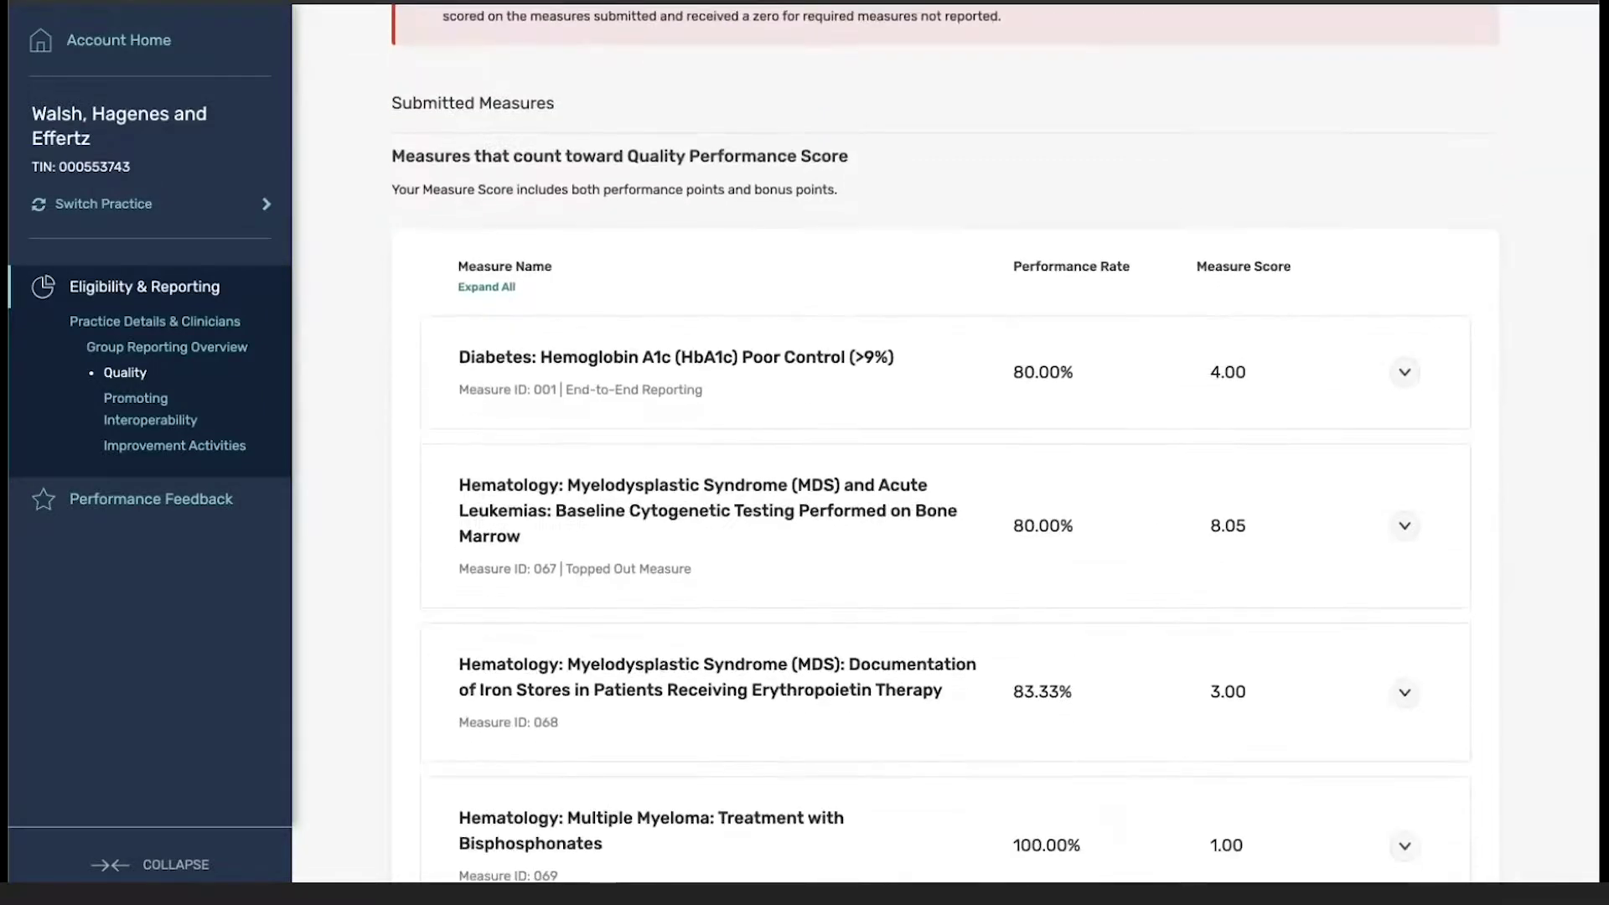
scroll(675, 388, "down", 1)
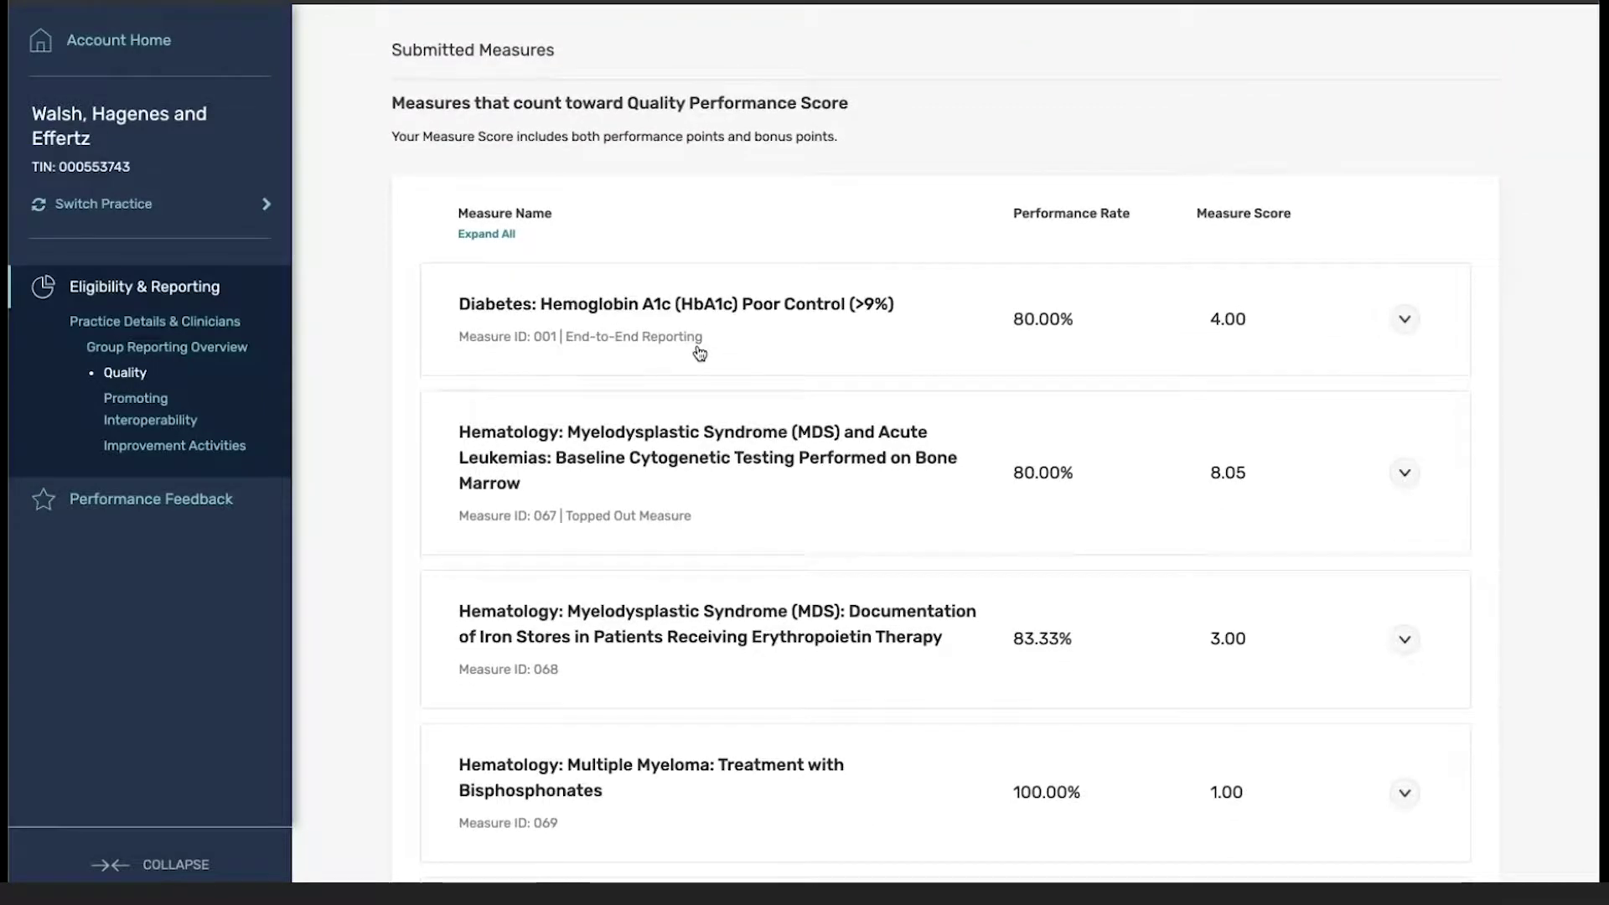
left_click(695, 350)
Step: Expand the Hematology bone marrow measure and review the total Quality score of 23.49/60
scroll(671, 503, "down", 4)
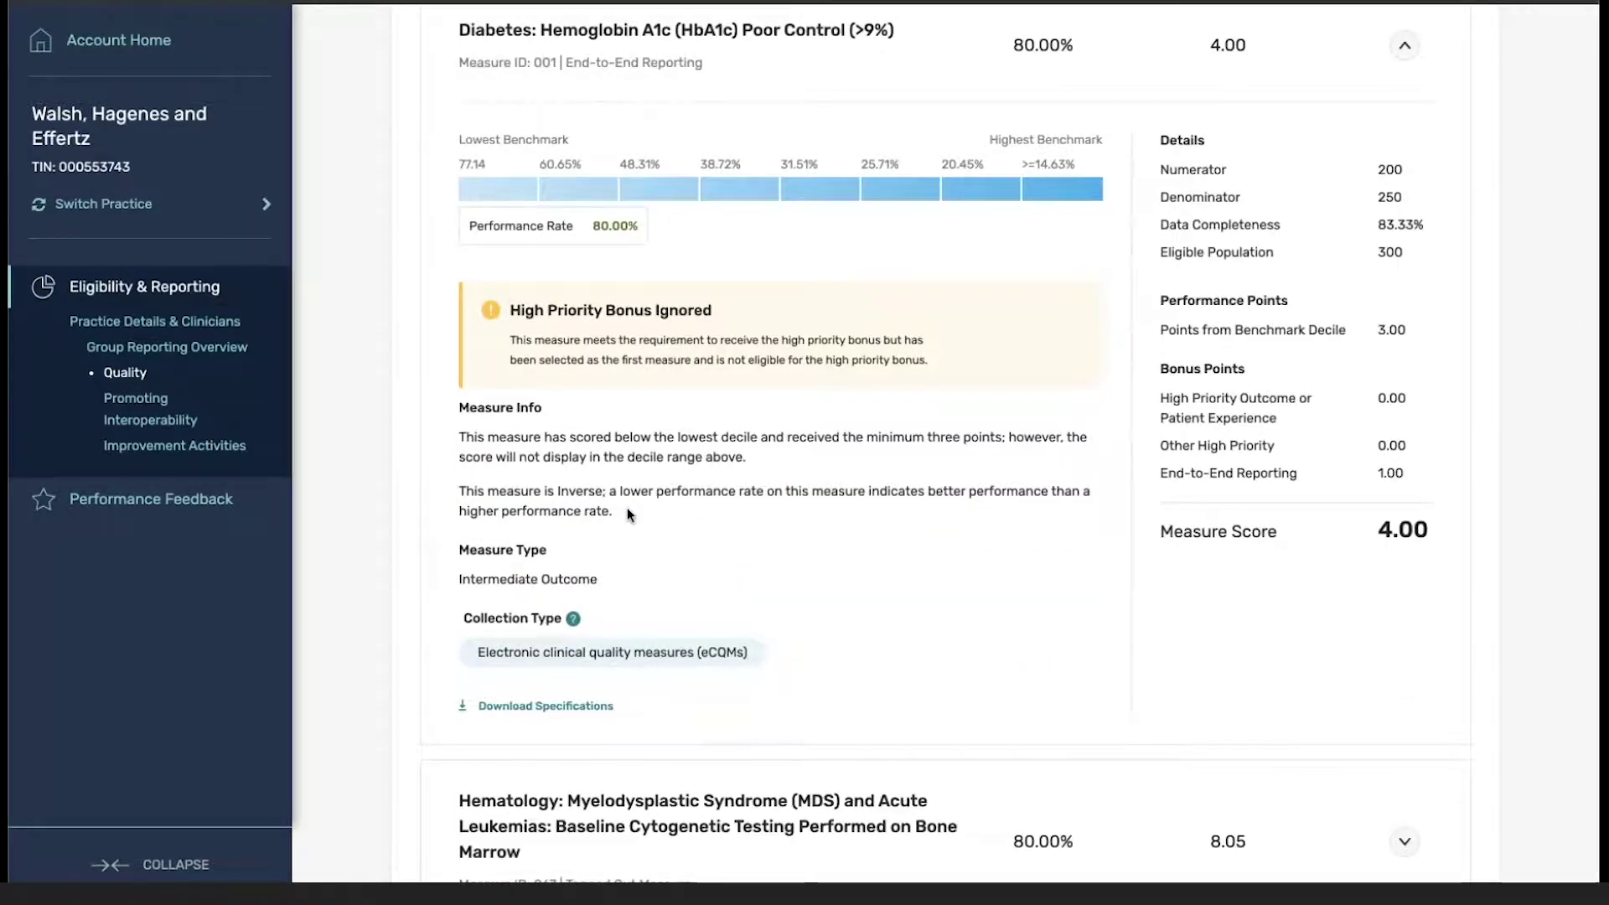
scroll(747, 455, "down", 1)
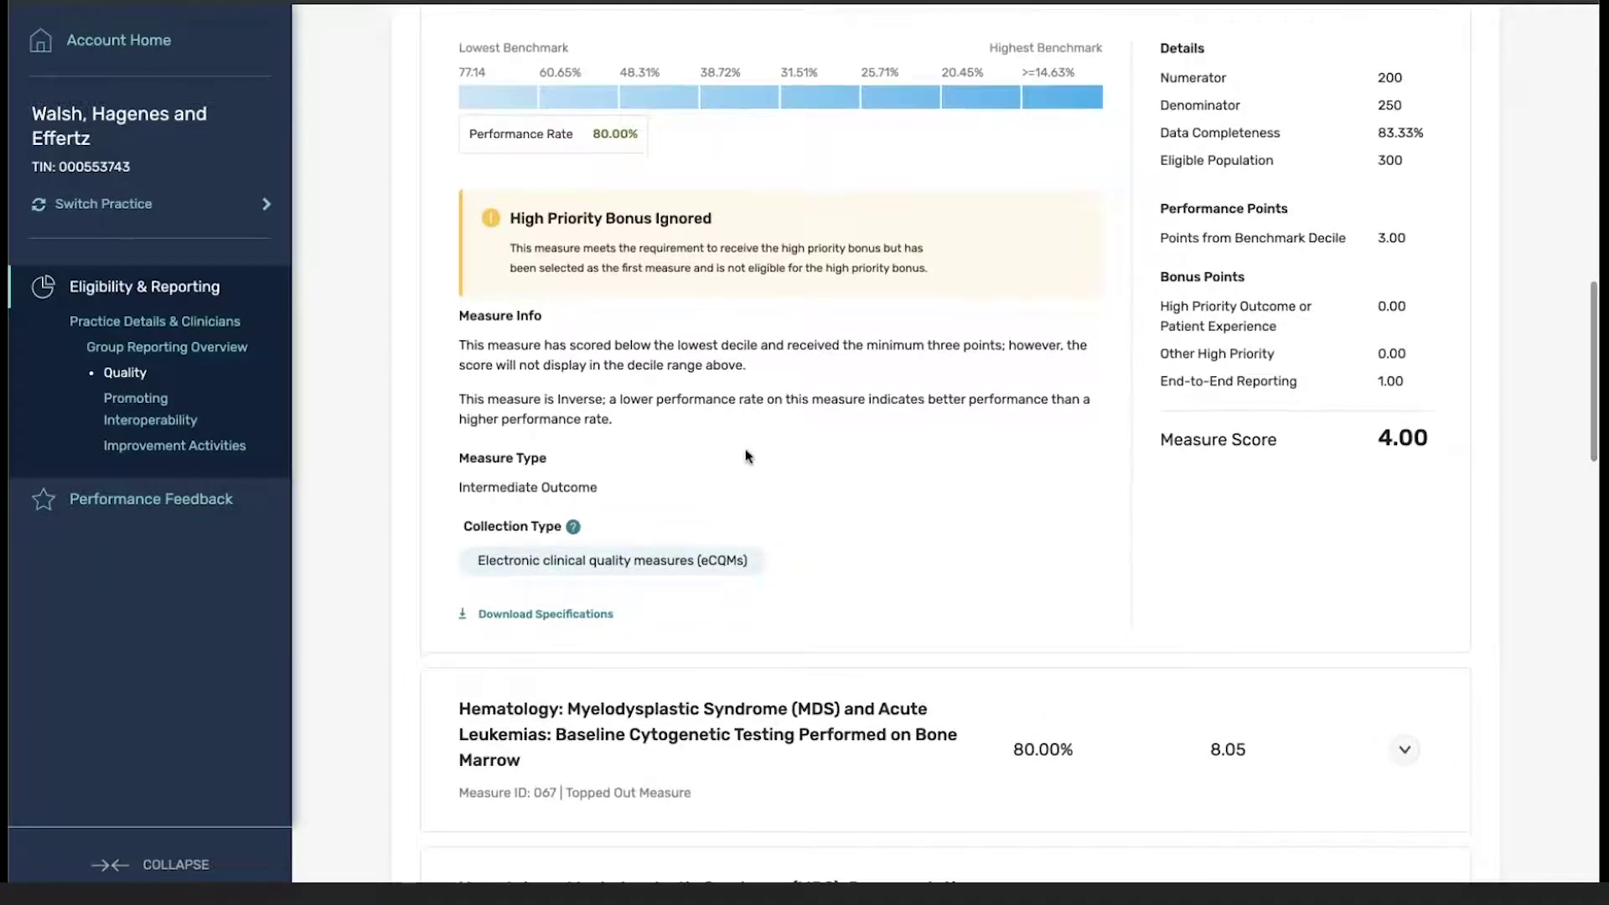
scroll(747, 455, "down", 1)
left_click(765, 657)
scroll(772, 655, "down", 4)
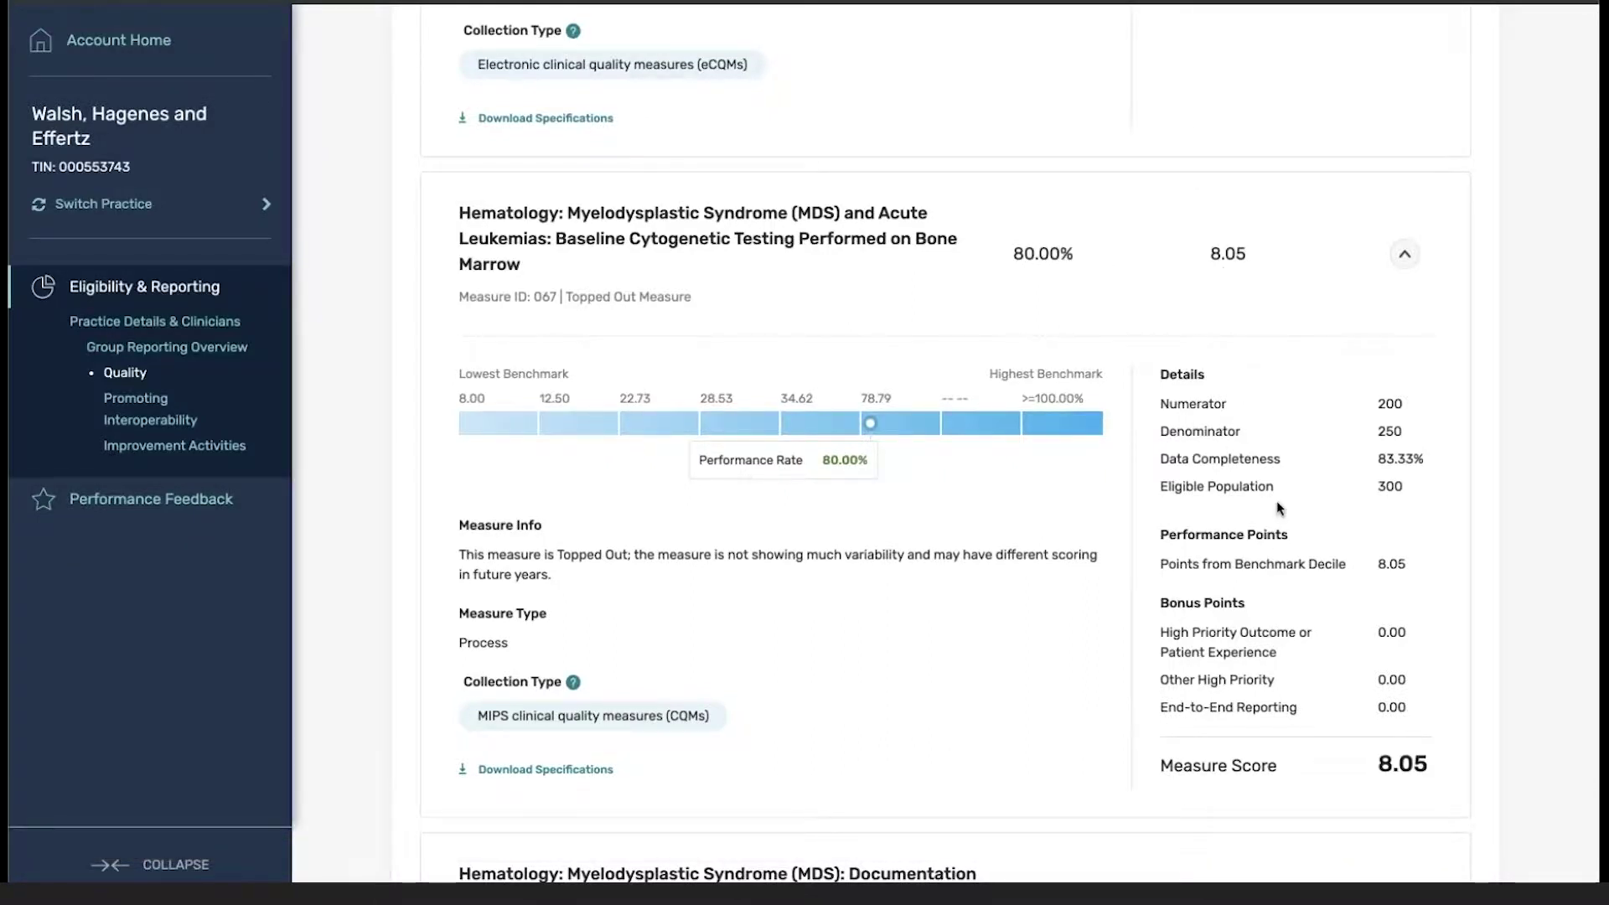
scroll(1281, 525, "down", 6)
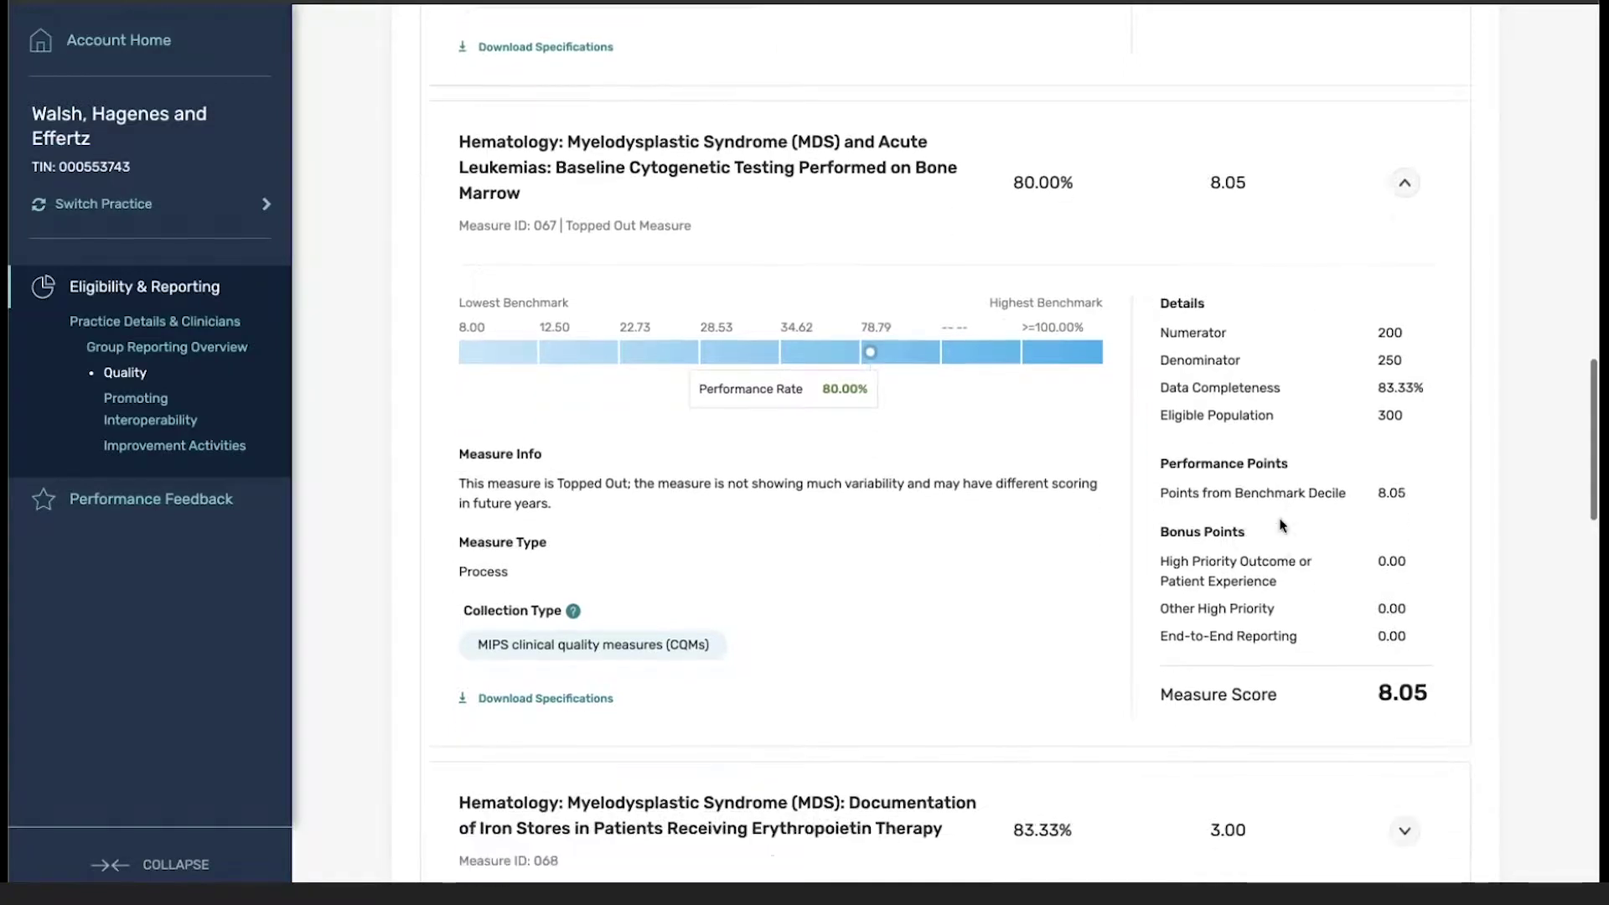
scroll(1227, 647, "down", 3)
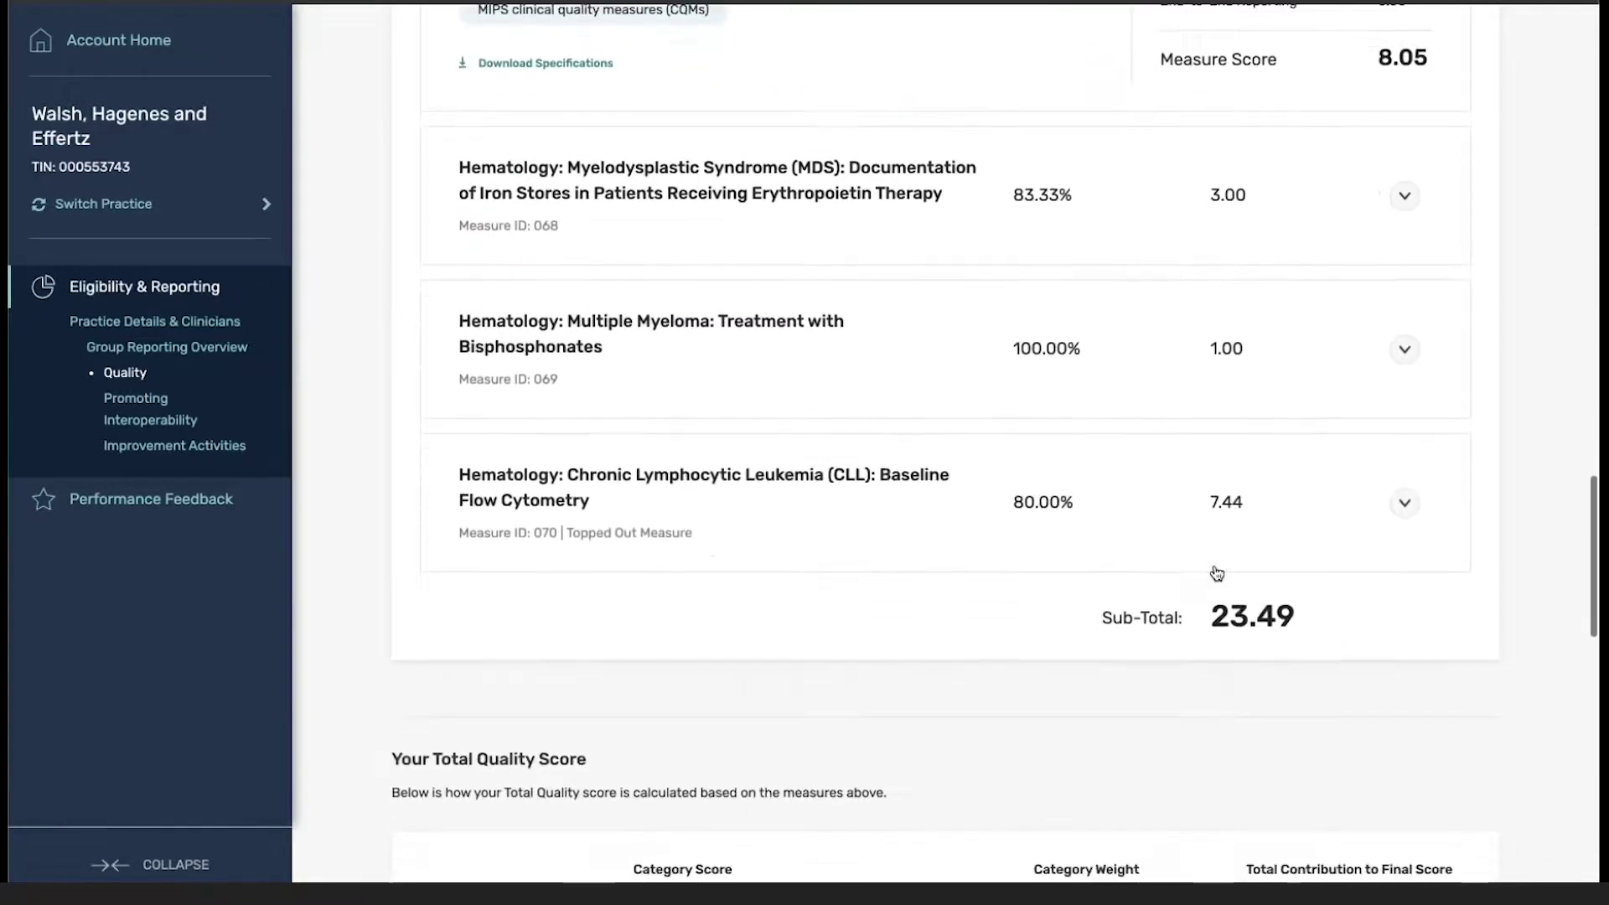
scroll(1234, 692, "down", 3)
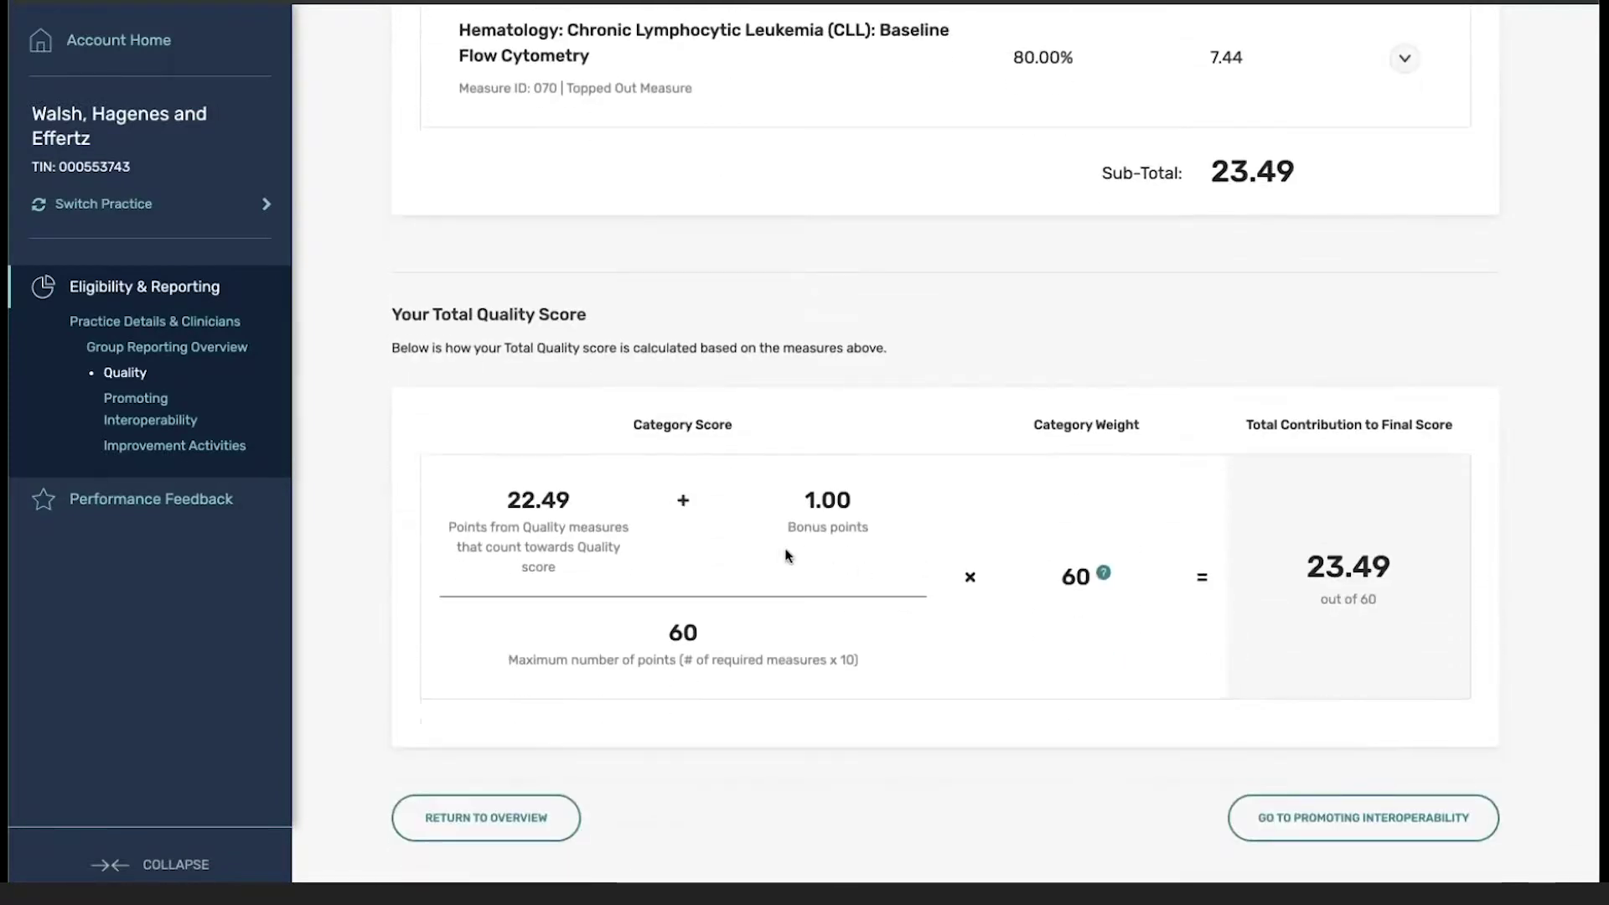